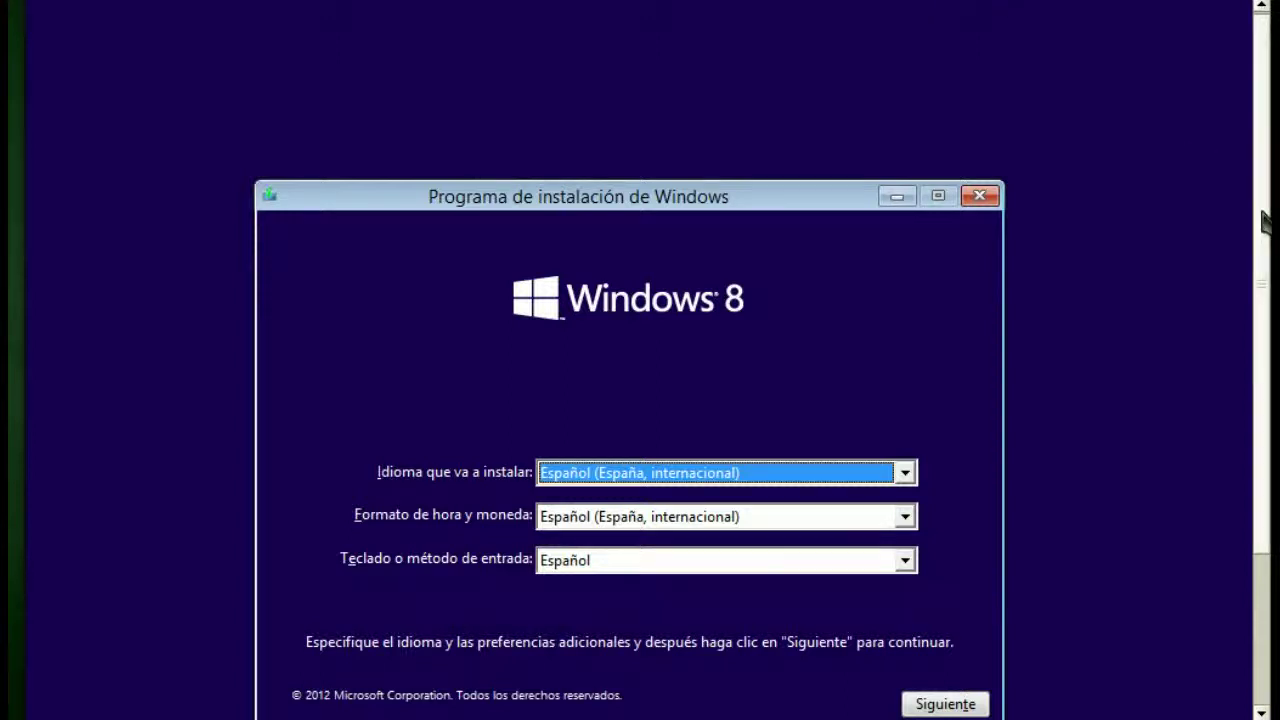
Step: Set the time and currency format to Español (México) with the Latinoamérica keyboard, and proceed past the language settings
{"action": "scroll", "coordinate": [1262, 226], "scroll_direction": "down", "scroll_amount": 1}
{"action": "scroll", "coordinate": [1262, 226], "scroll_direction": "down", "scroll_amount": 2}
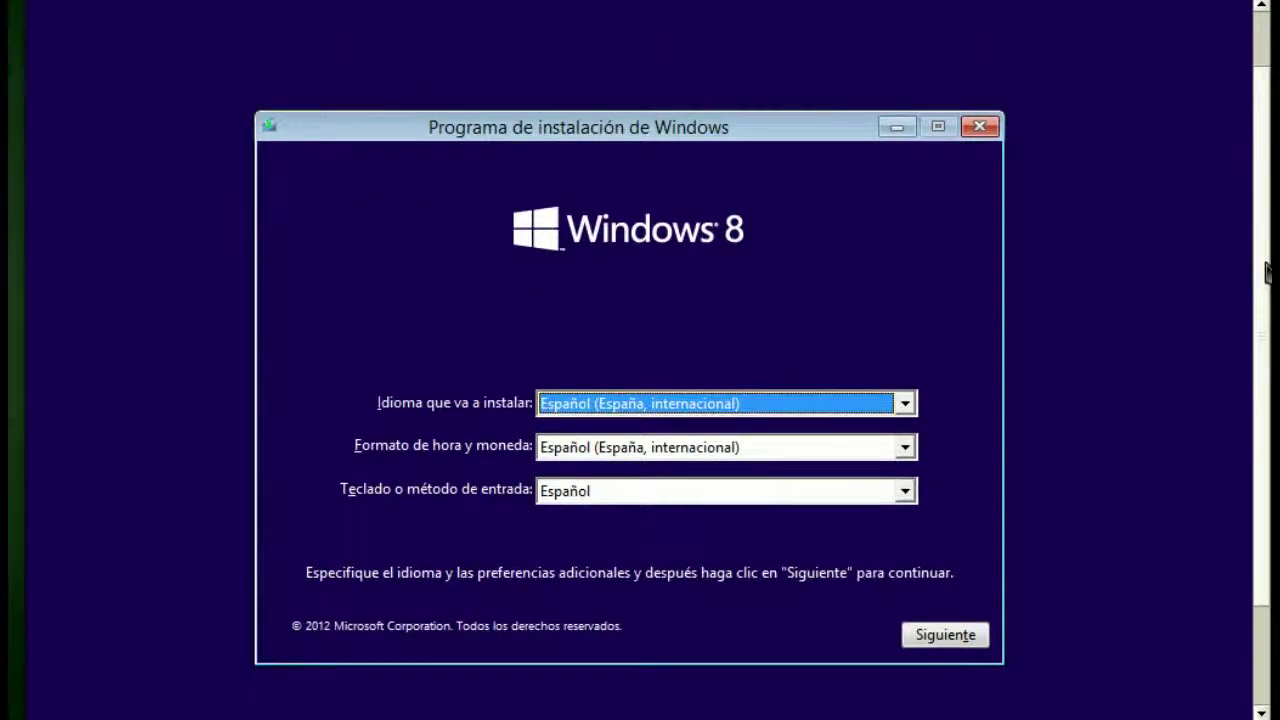
{"action": "scroll", "coordinate": [1266, 245], "scroll_direction": "up", "scroll_amount": 1}
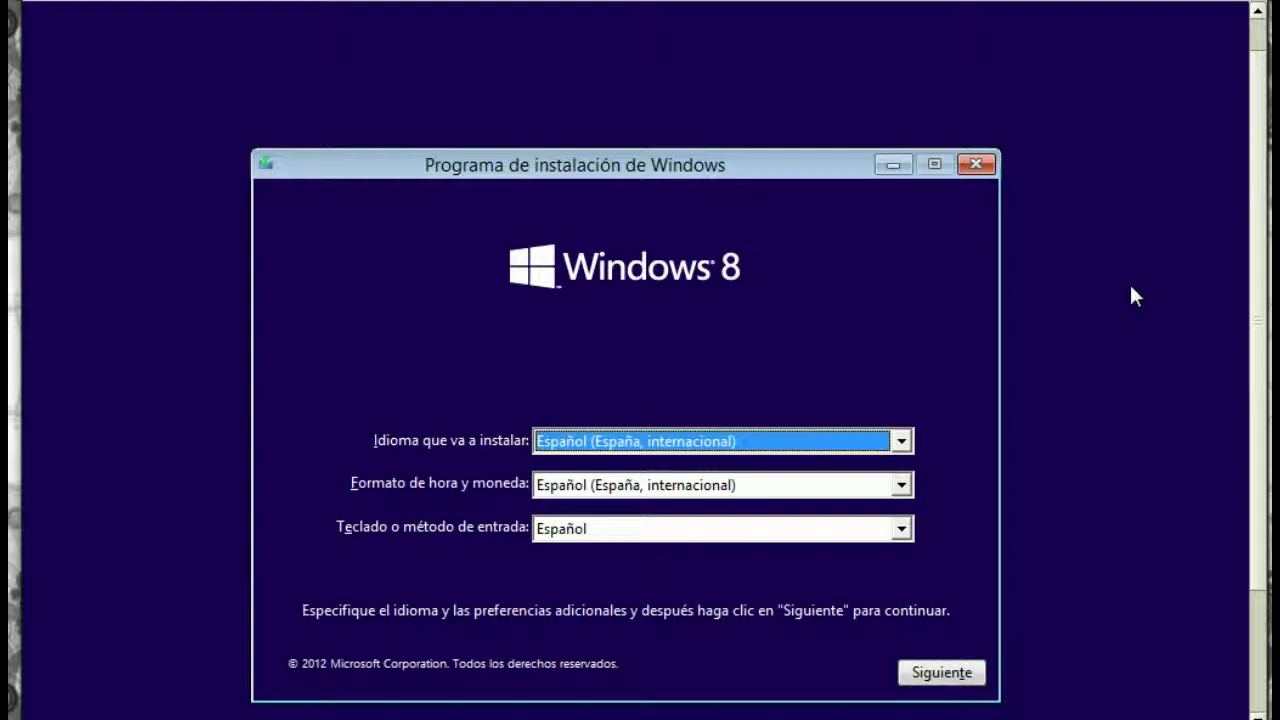
{"action": "left_click_drag", "start_coordinate": [1261, 102], "coordinate": [1261, 127]}
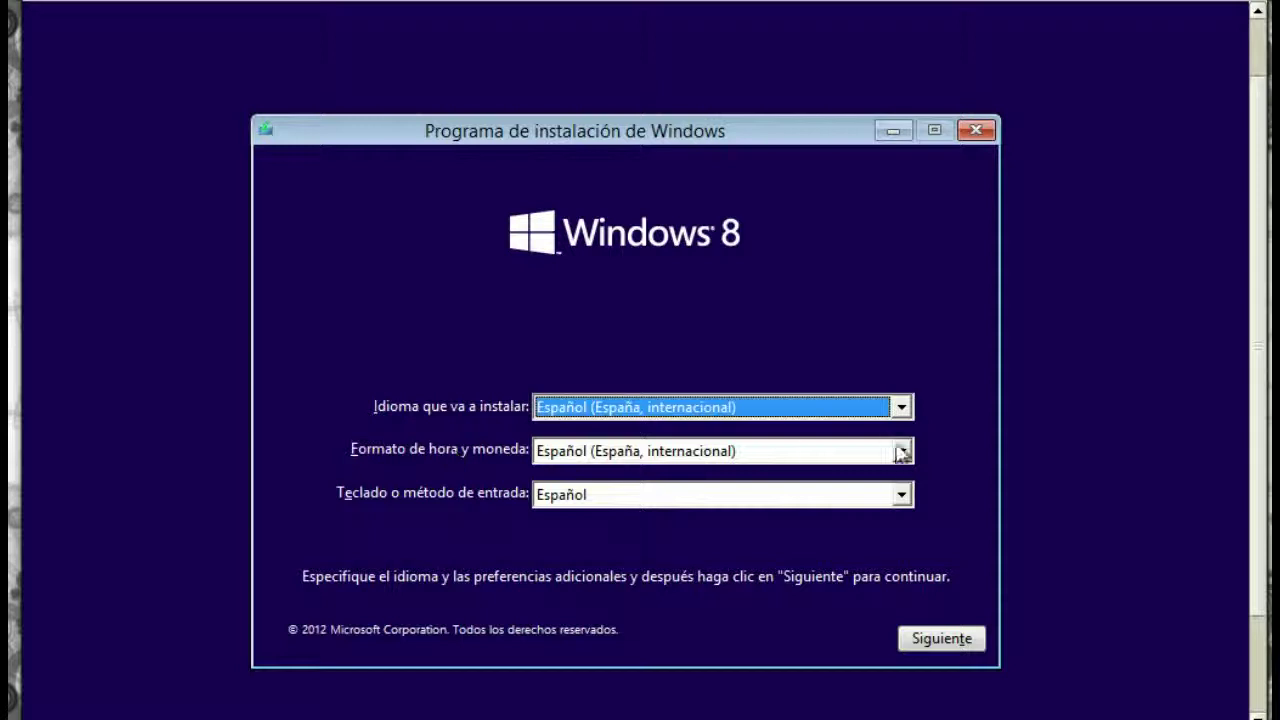
{"action": "left_click_drag", "start_coordinate": [750, 127], "coordinate": [744, 82]}
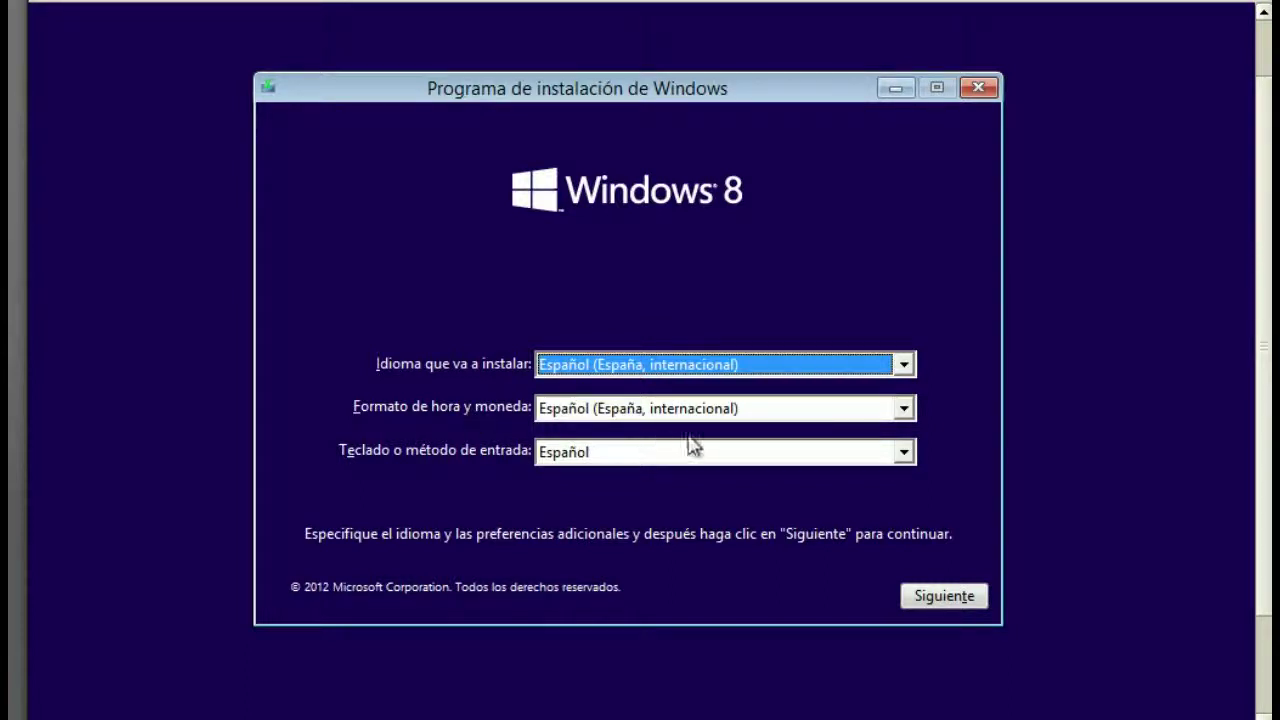
{"action": "left_click", "coordinate": [751, 415]}
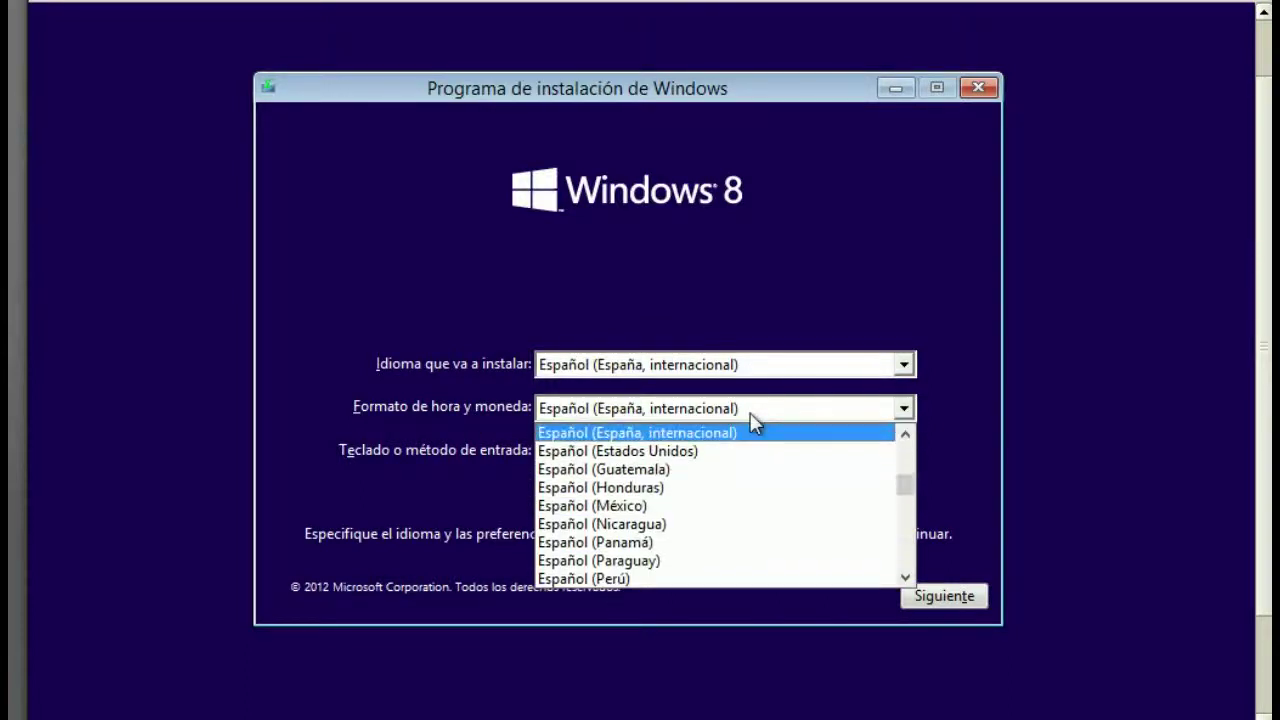
{"action": "left_click", "coordinate": [723, 512]}
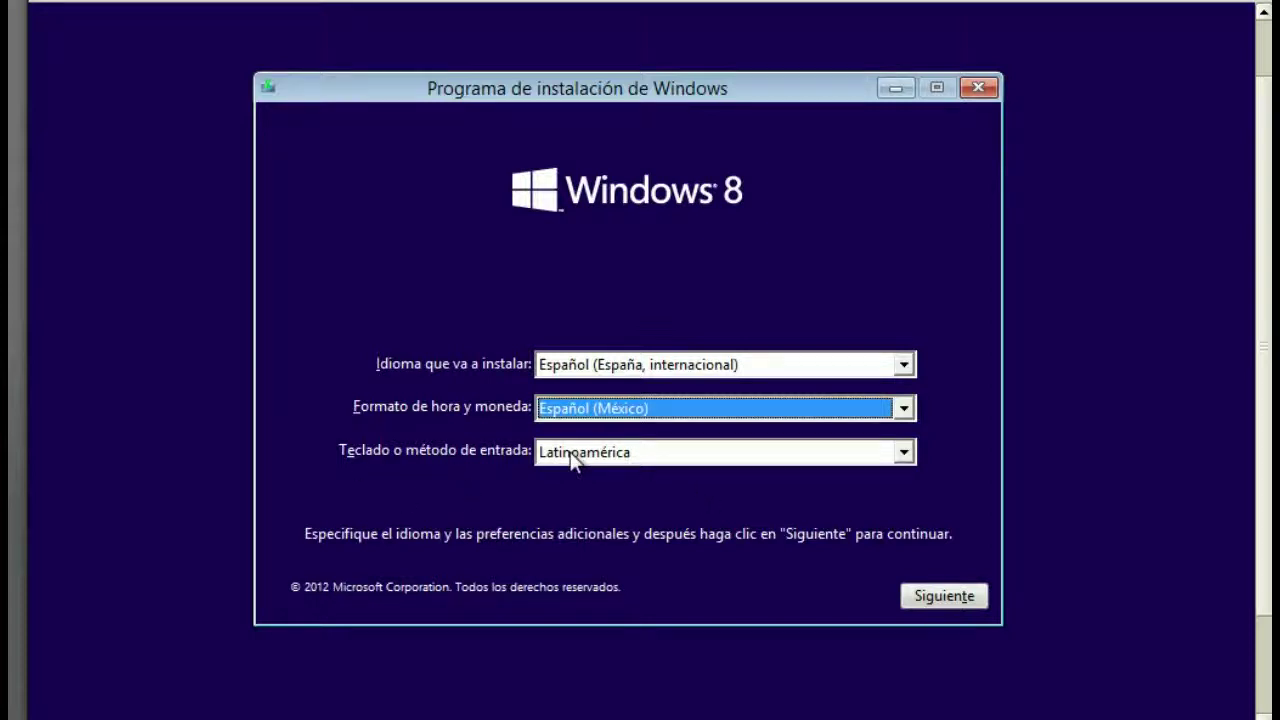
{"action": "left_click", "coordinate": [706, 455]}
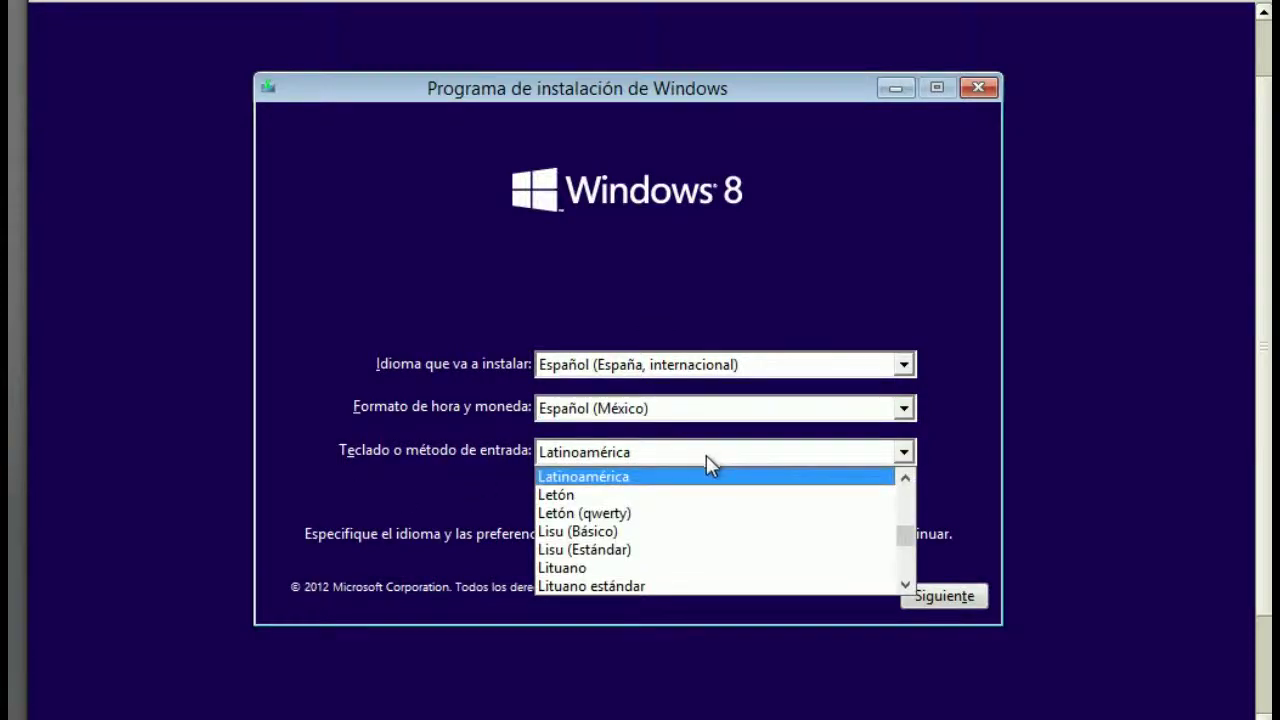
{"action": "left_click", "coordinate": [639, 474]}
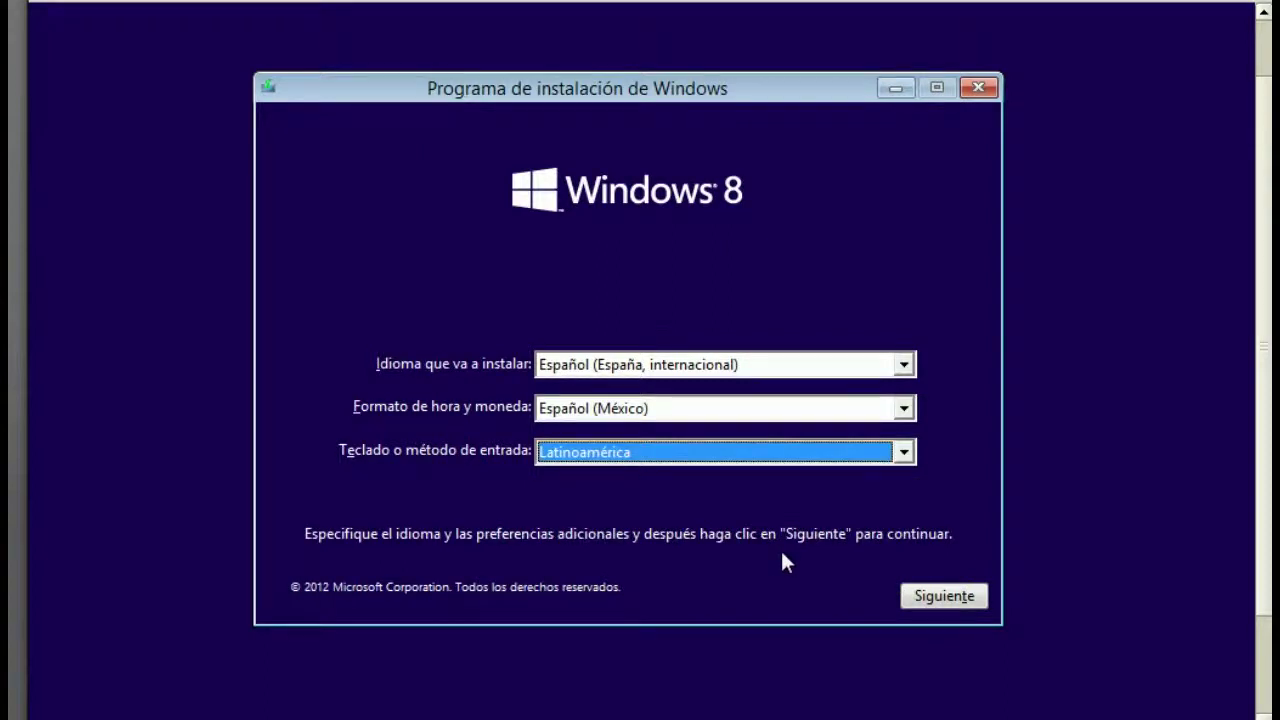
{"action": "left_click", "coordinate": [946, 596]}
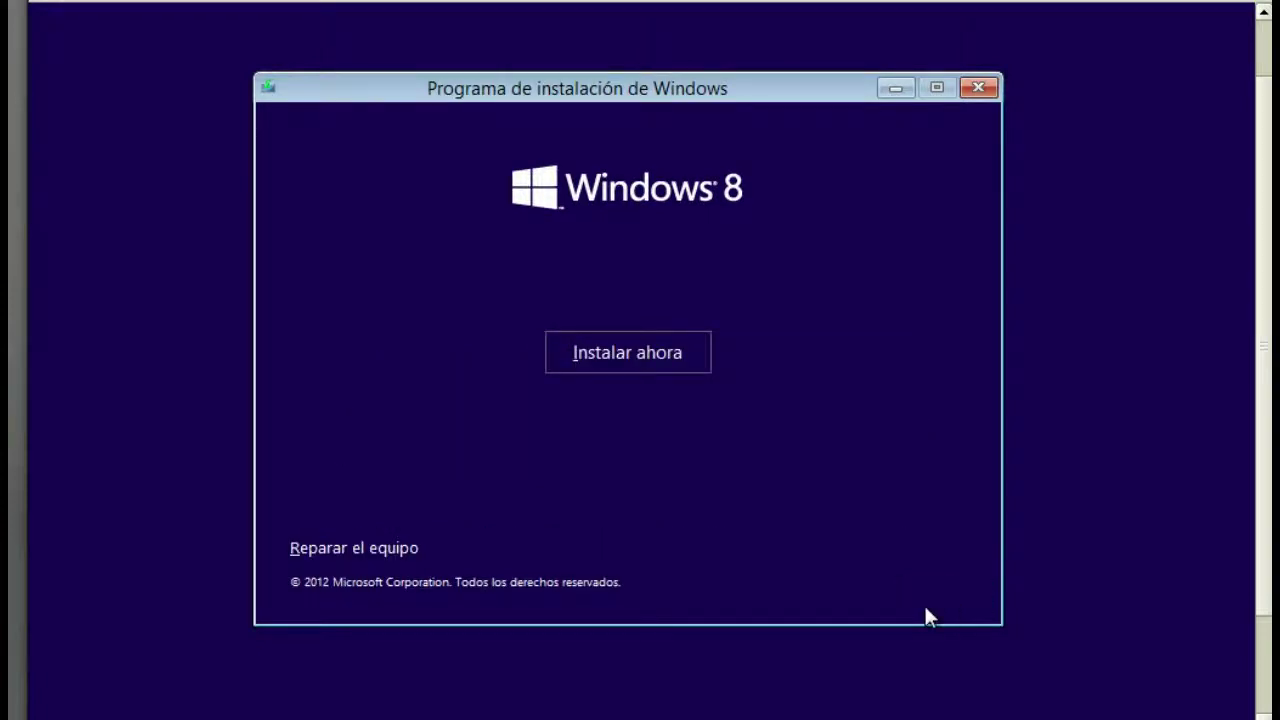
Step: Start the installation and choose Windows 8 x64 as the operating system to install
{"action": "left_click", "coordinate": [643, 368]}
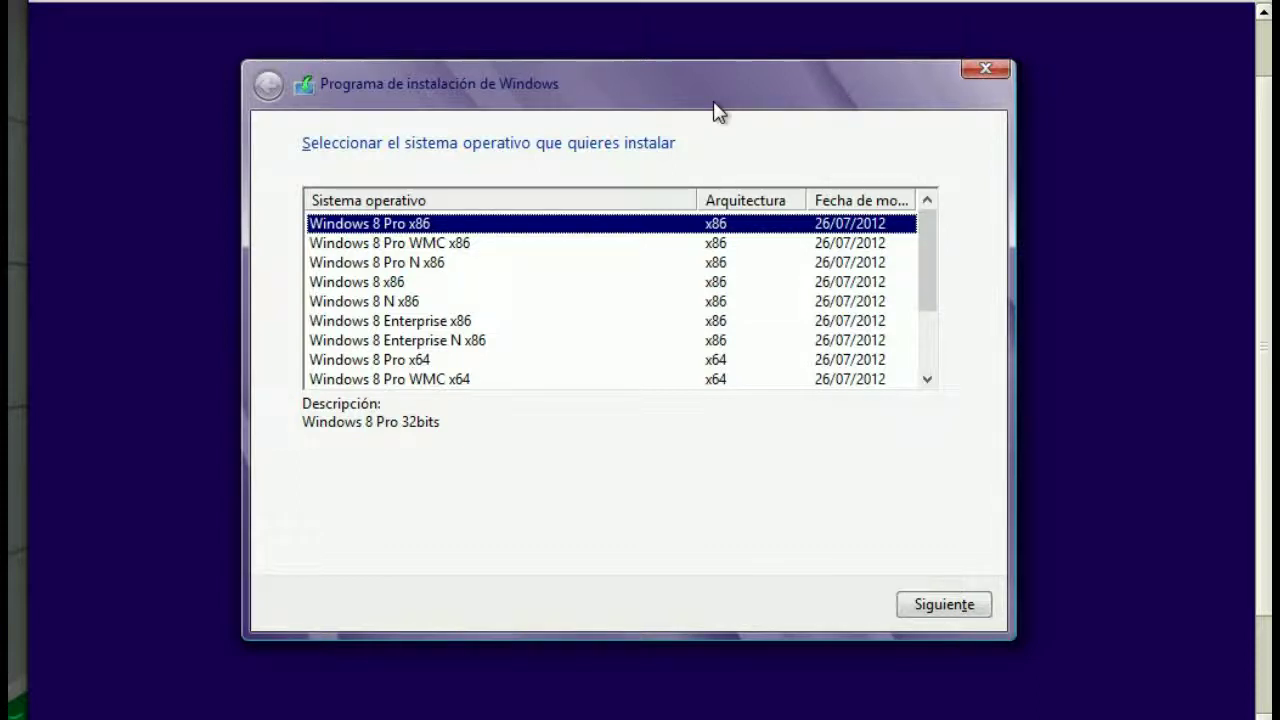
{"action": "left_click_drag", "start_coordinate": [930, 255], "coordinate": [937, 223]}
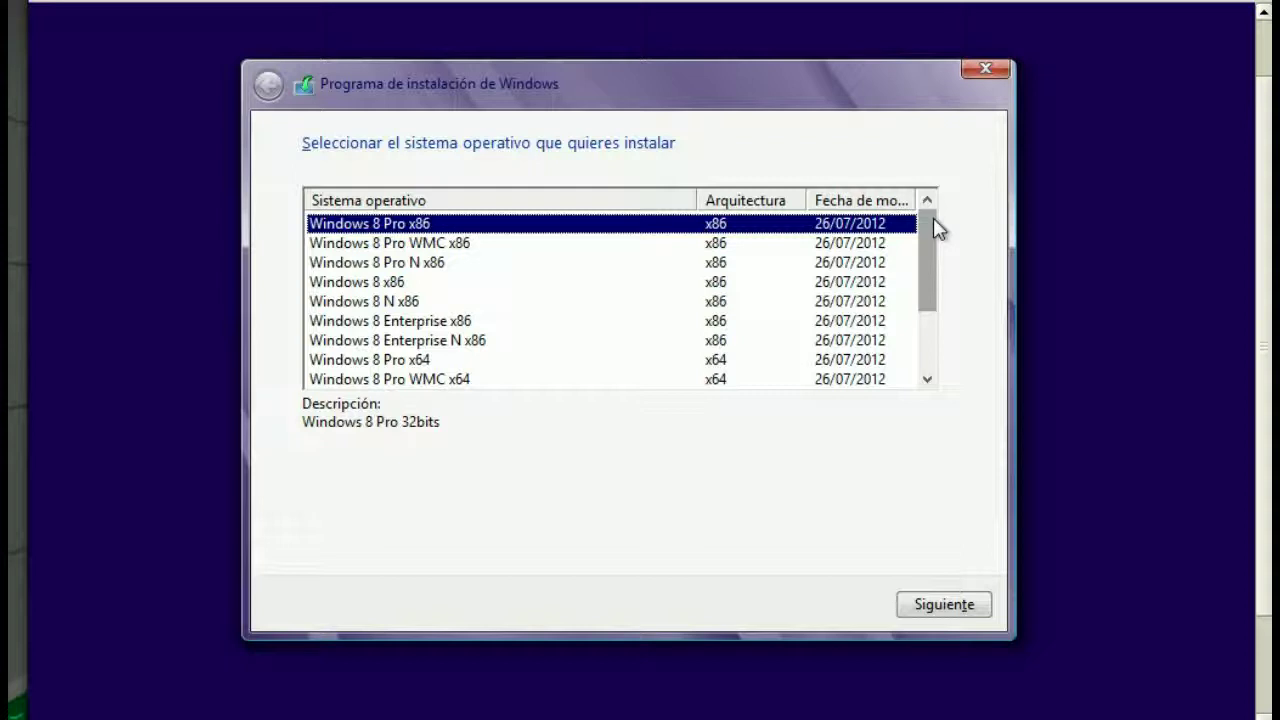
{"action": "left_click_drag", "start_coordinate": [937, 228], "coordinate": [943, 337]}
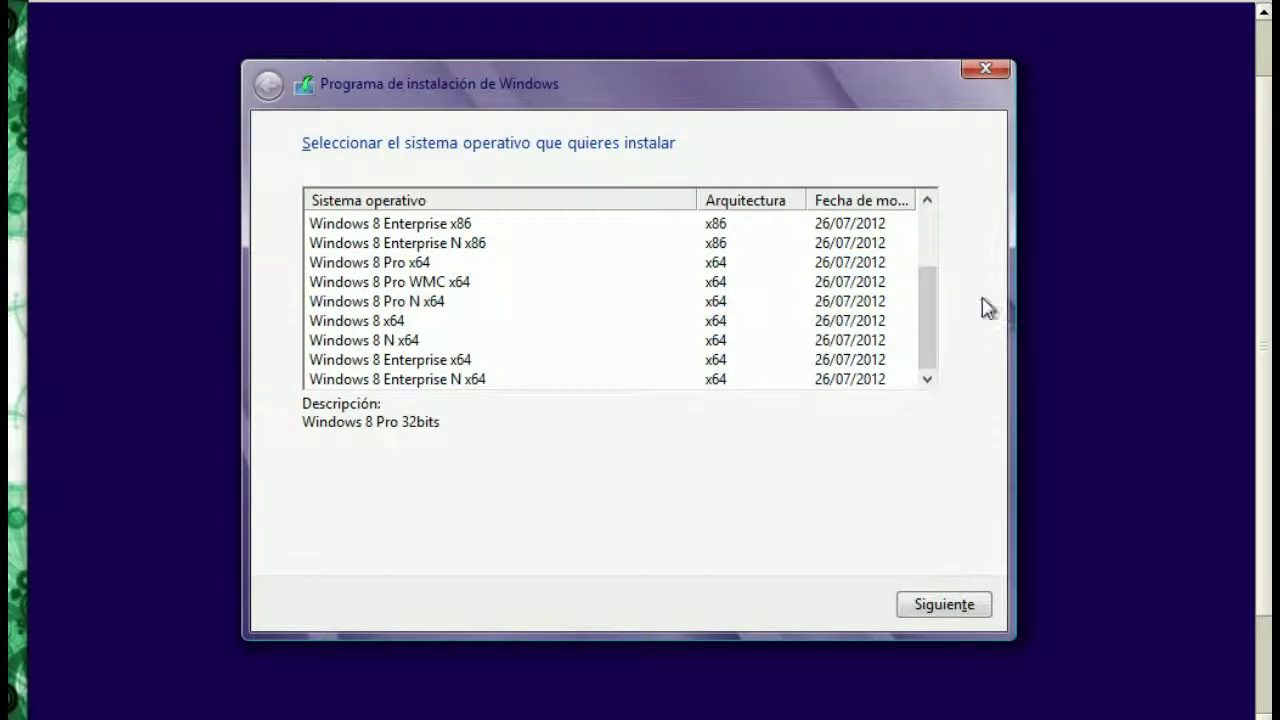
{"action": "left_click_drag", "start_coordinate": [922, 298], "coordinate": [927, 231]}
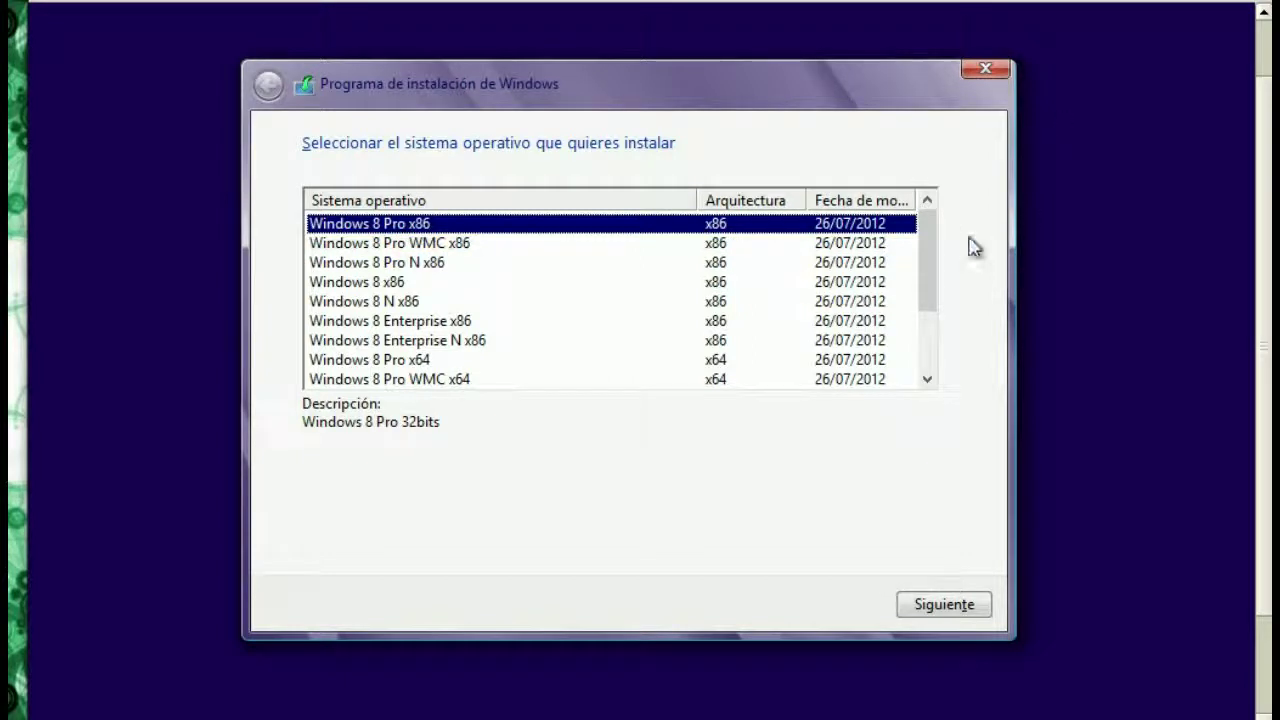
{"action": "scroll", "coordinate": [929, 240], "scroll_direction": "down", "scroll_amount": 1}
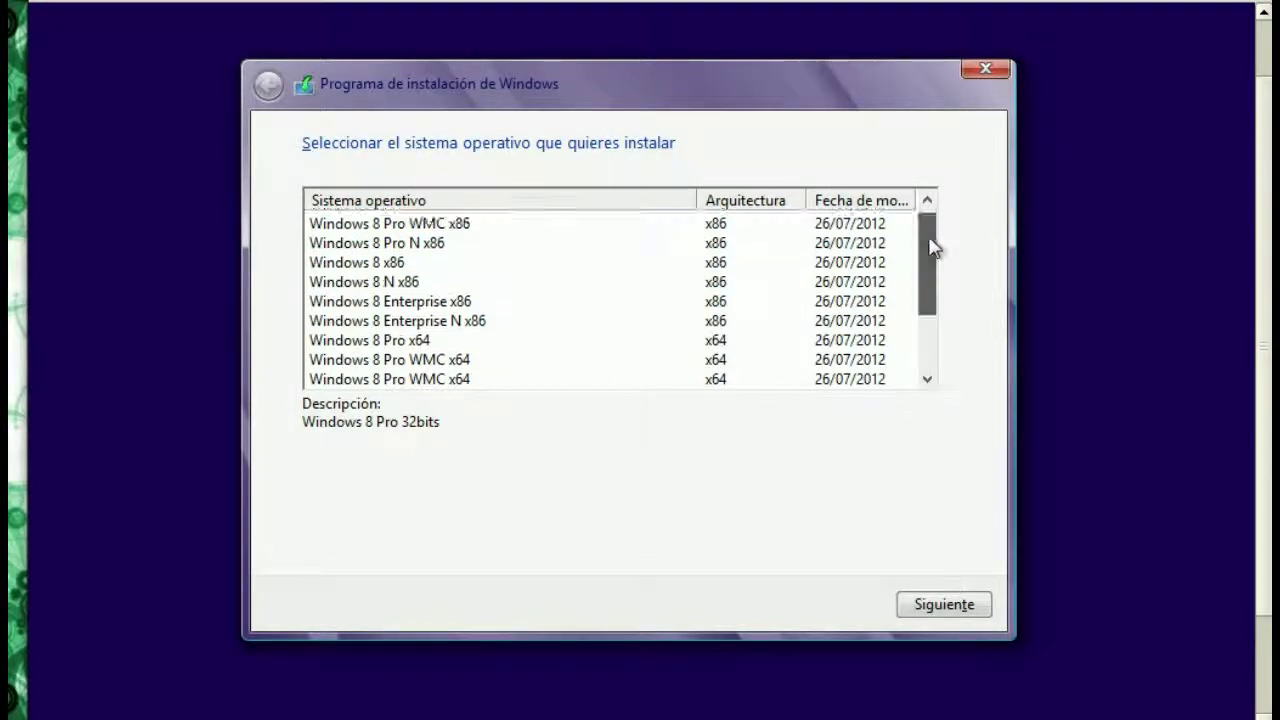
{"action": "left_click_drag", "start_coordinate": [927, 241], "coordinate": [920, 317]}
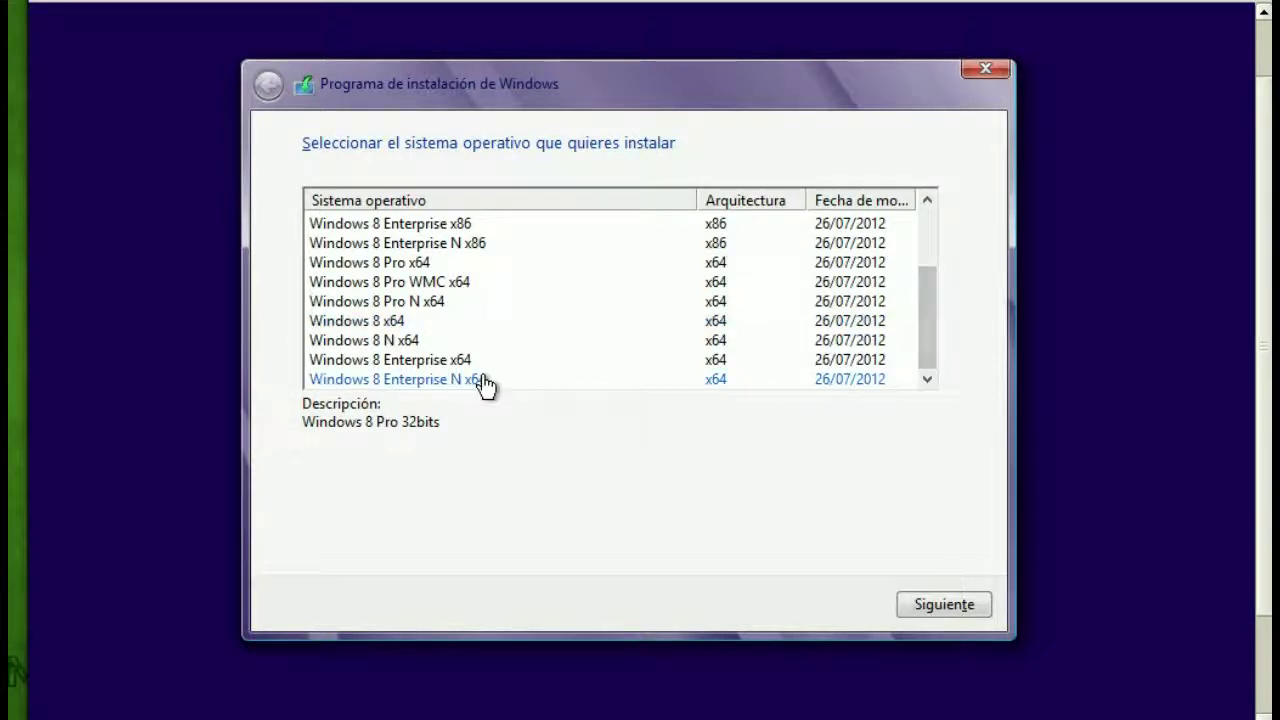
{"action": "left_click", "coordinate": [377, 326]}
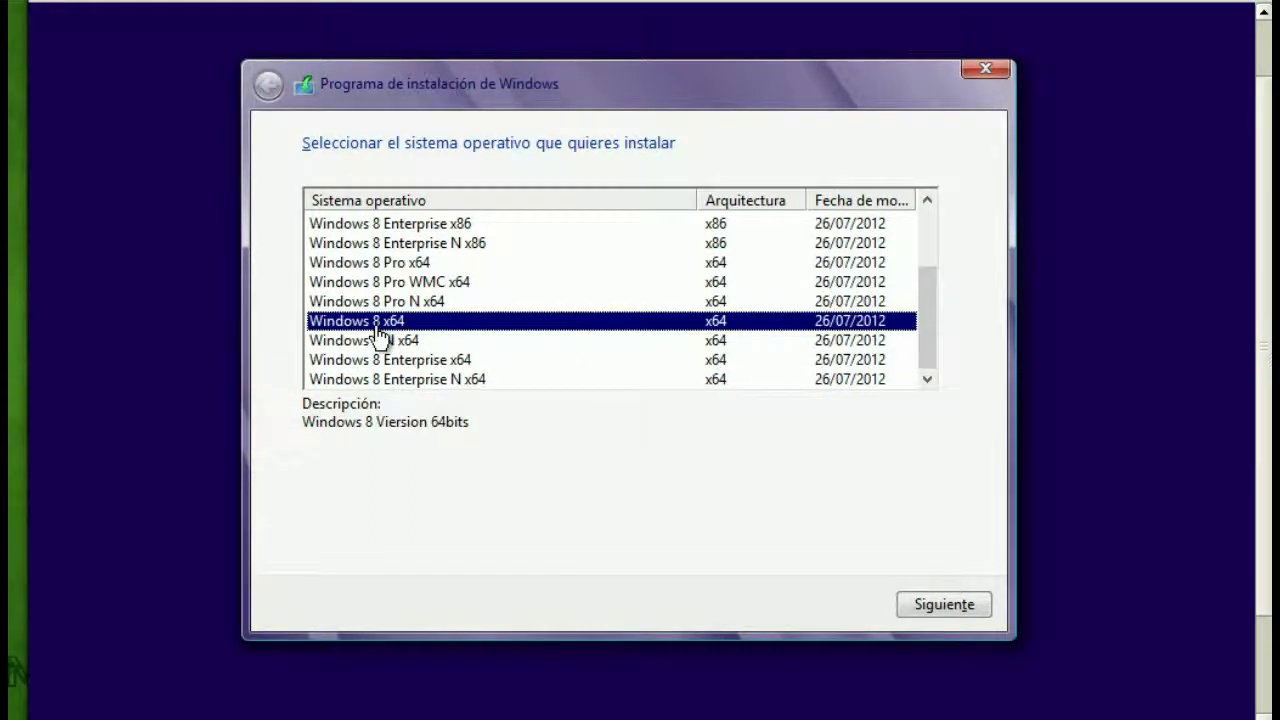
{"action": "left_click", "coordinate": [946, 606]}
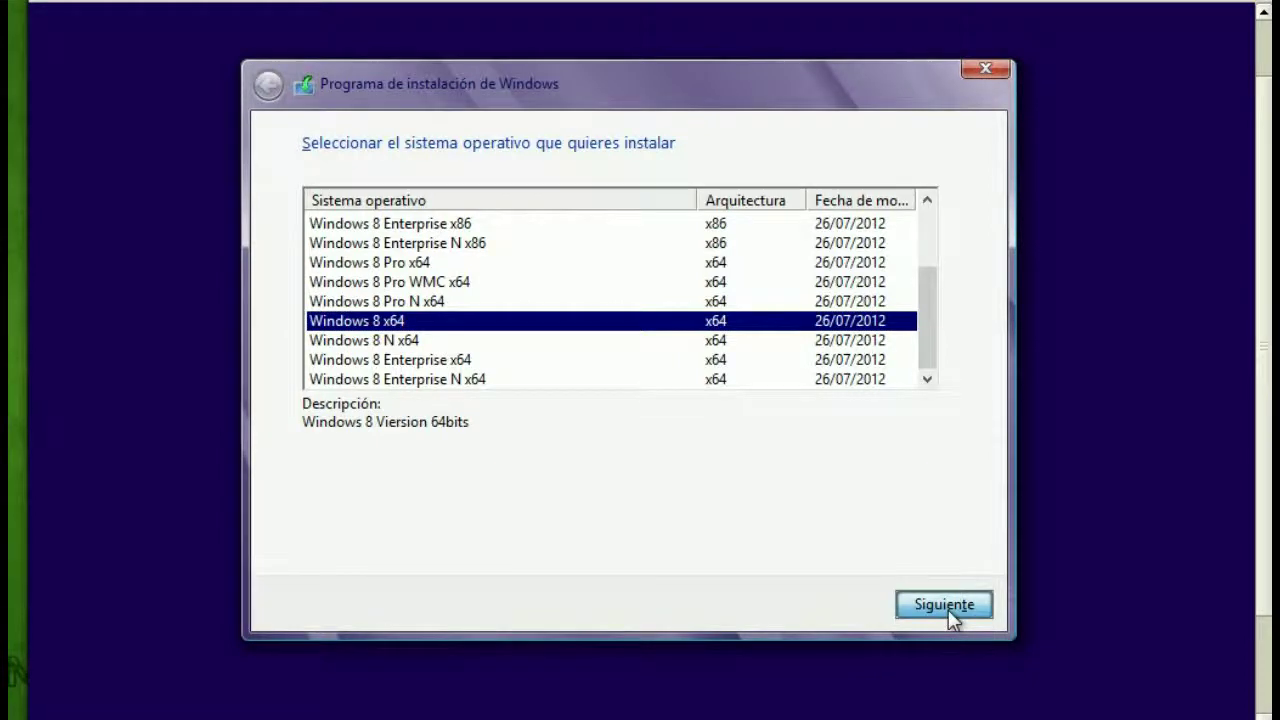
{"action": "left_click", "coordinate": [946, 606]}
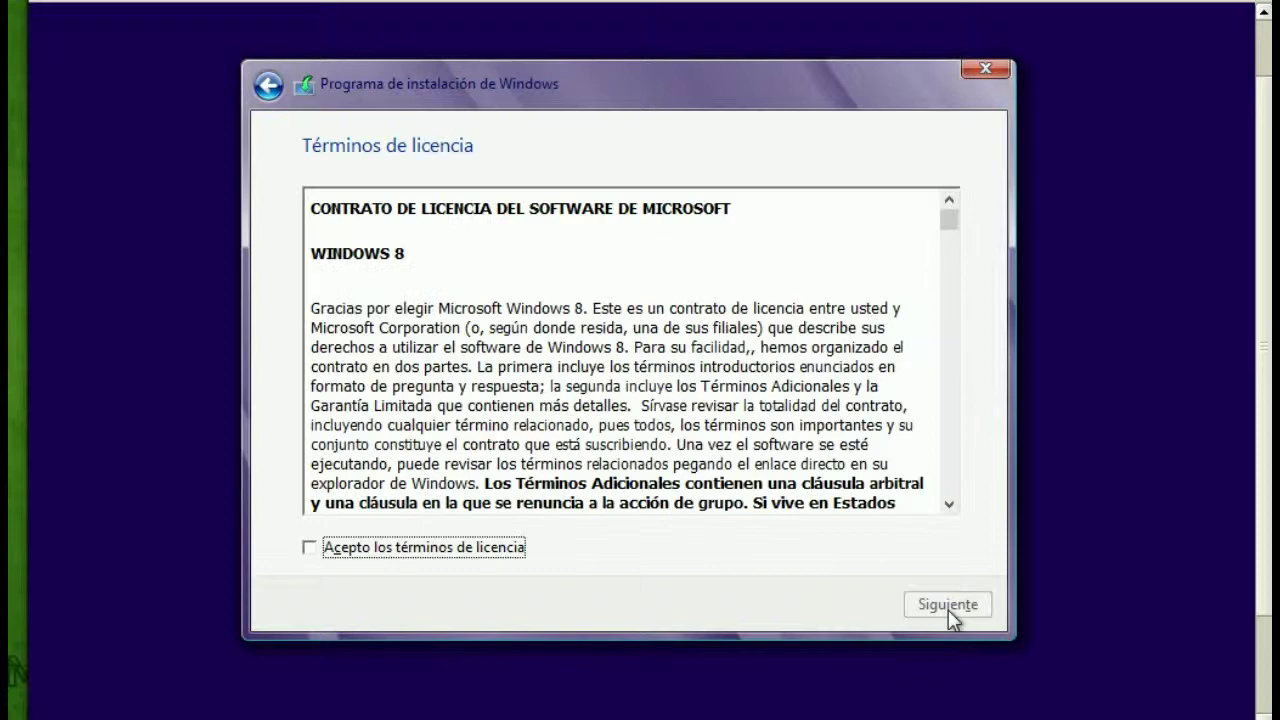
Step: Accept the licence terms and choose the custom installation of Windows only
{"action": "left_click", "coordinate": [413, 557]}
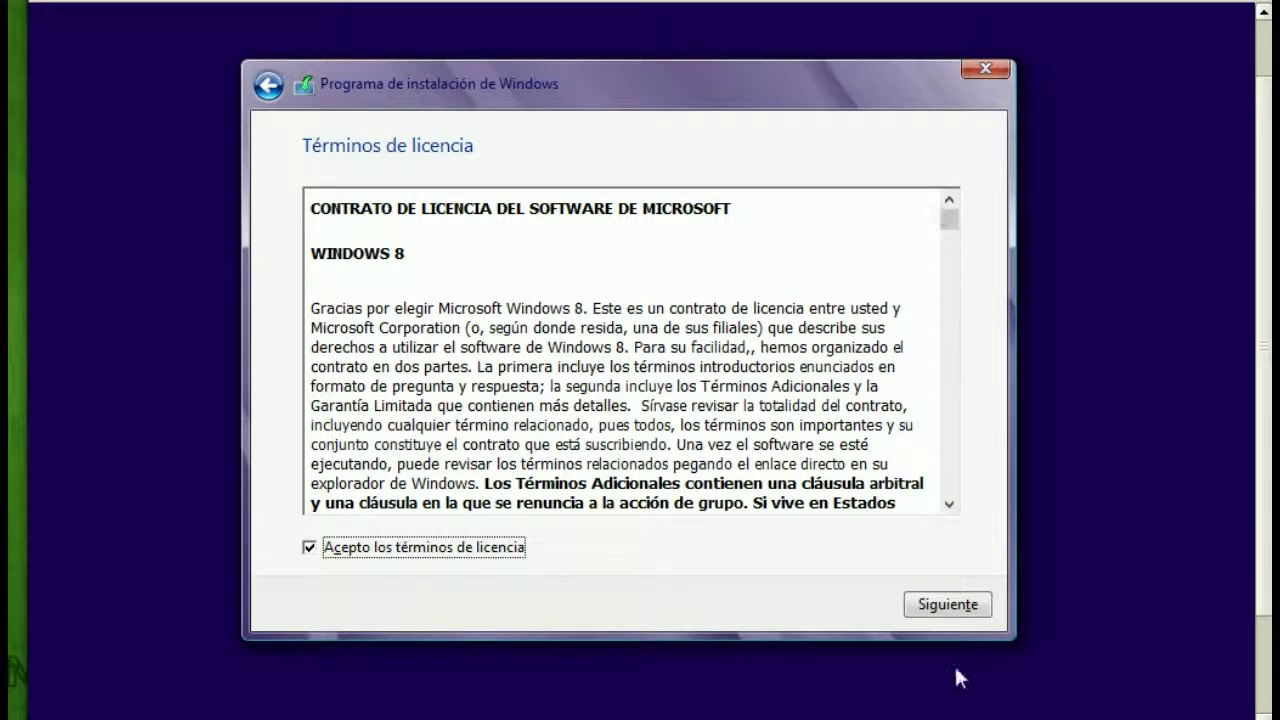
{"action": "left_click", "coordinate": [952, 608]}
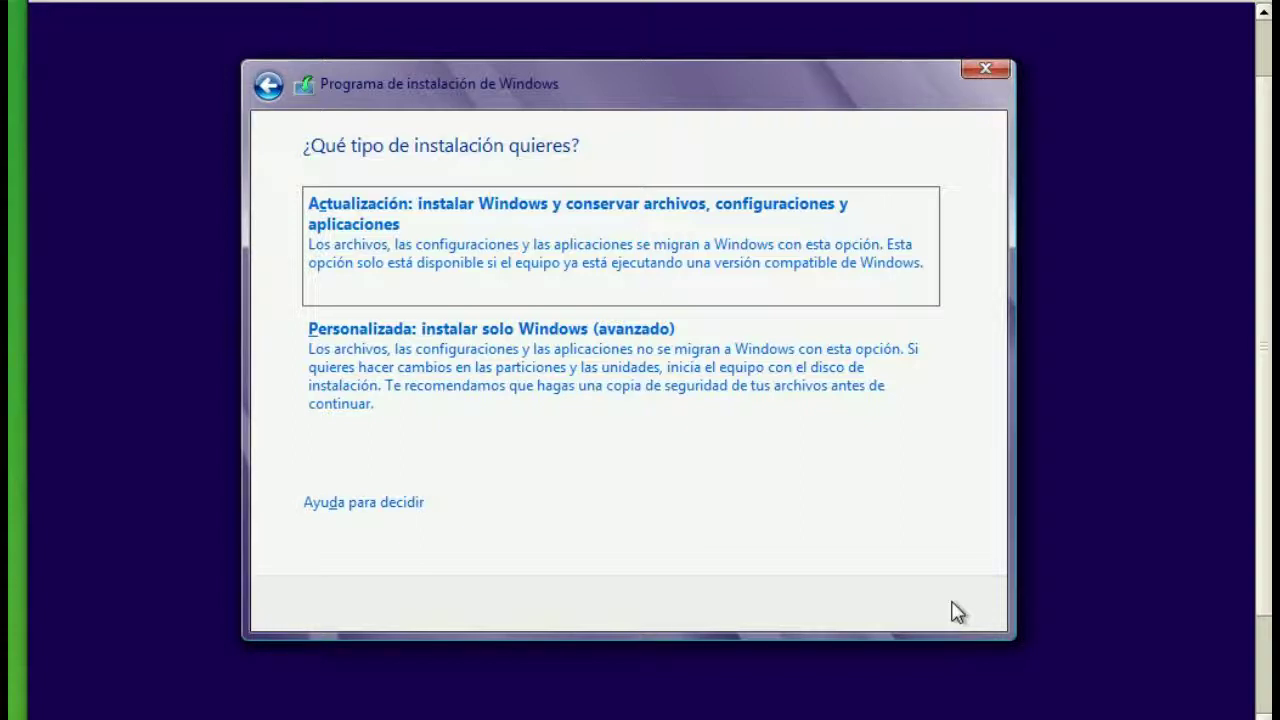
{"action": "left_click", "coordinate": [474, 369]}
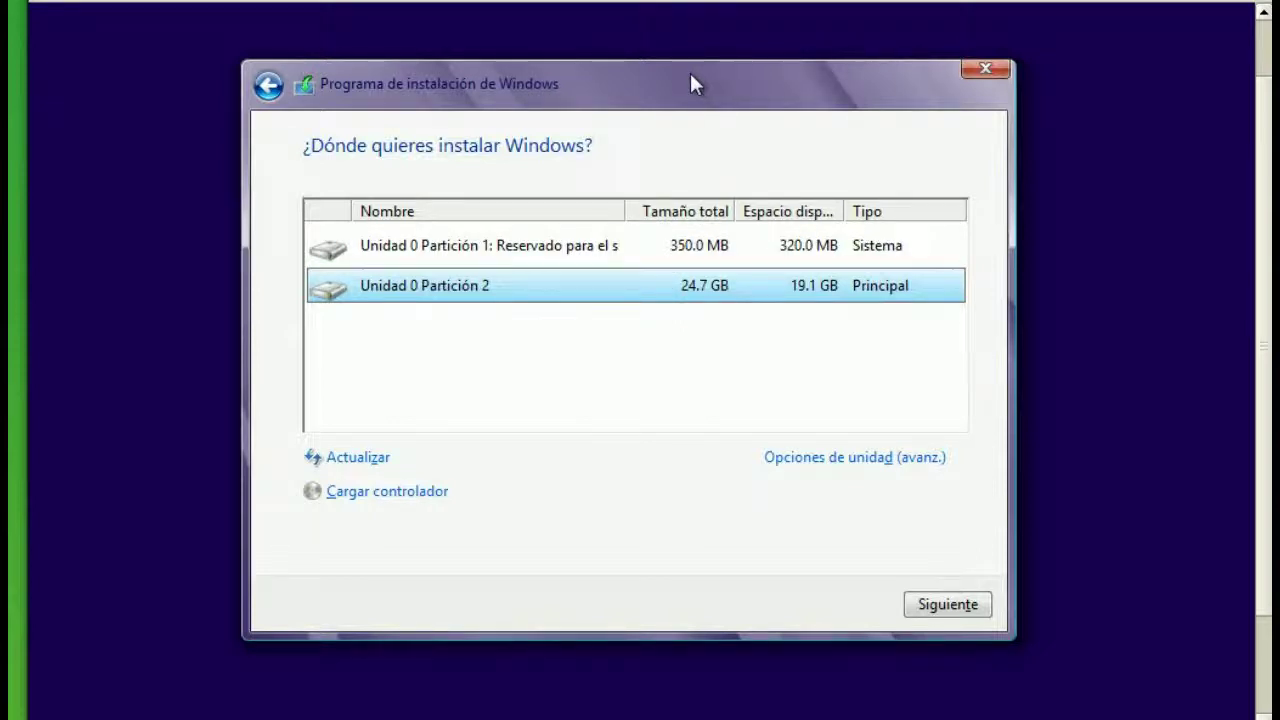
Step: Show the advanced drive options and delete both existing partitions on drive 0, including the system reserved one
{"action": "left_click", "coordinate": [788, 460]}
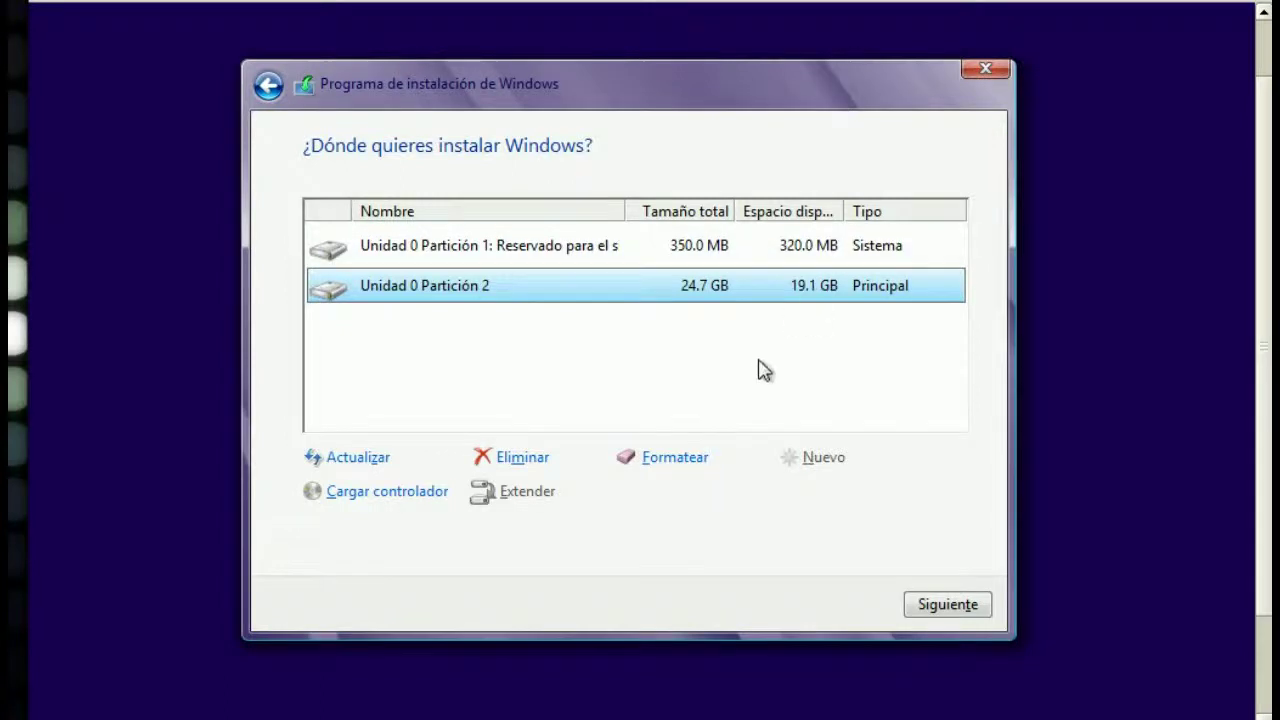
{"action": "left_click", "coordinate": [535, 457]}
{"action": "left_click", "coordinate": [795, 494]}
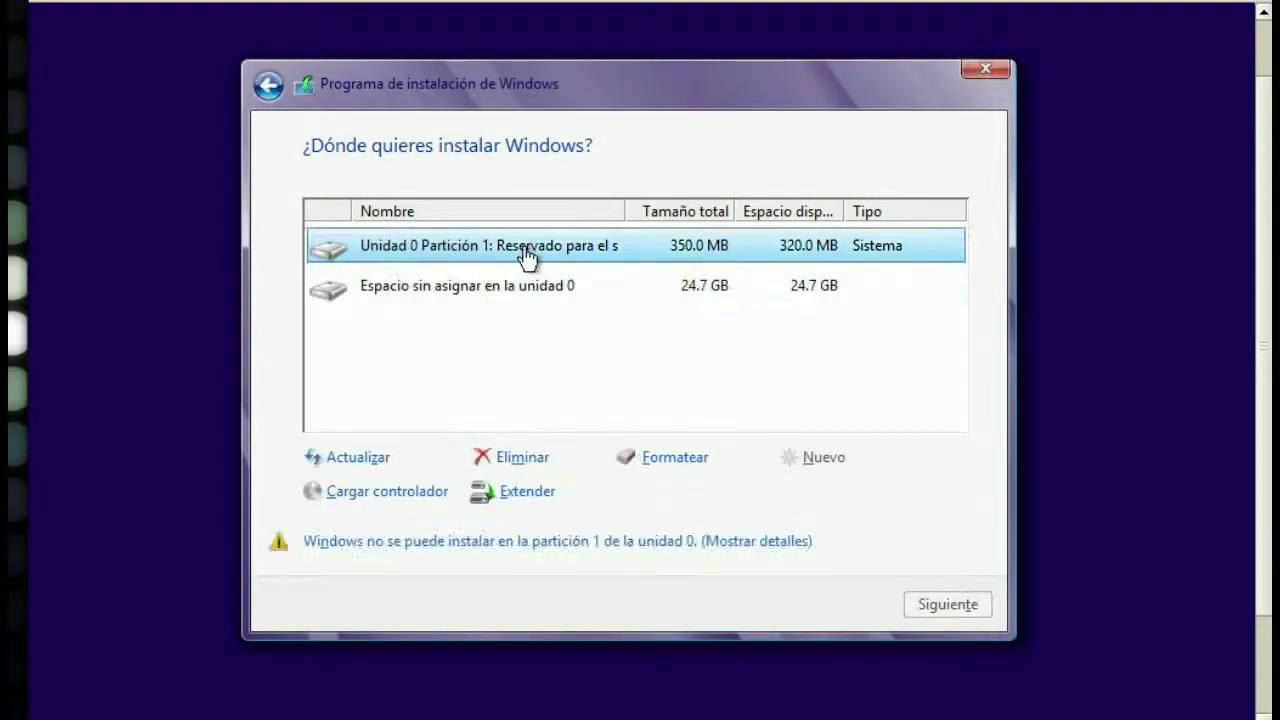
{"action": "left_click", "coordinate": [507, 468]}
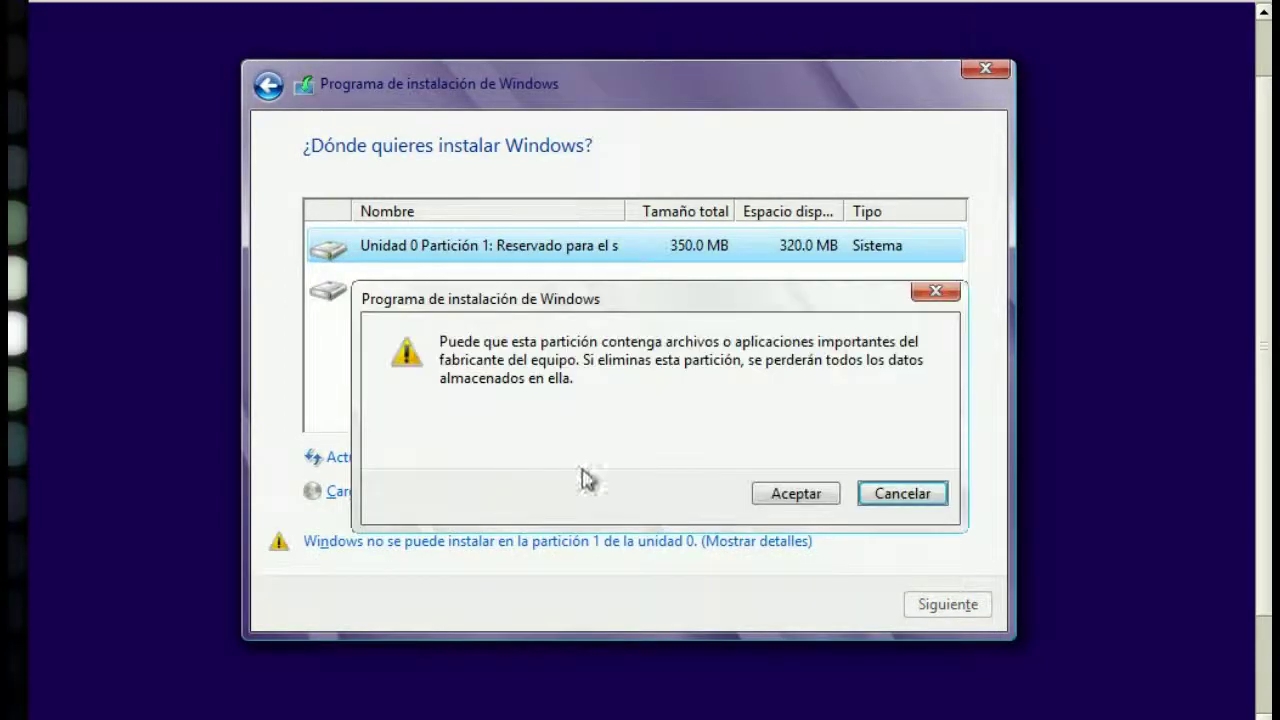
{"action": "left_click", "coordinate": [818, 505]}
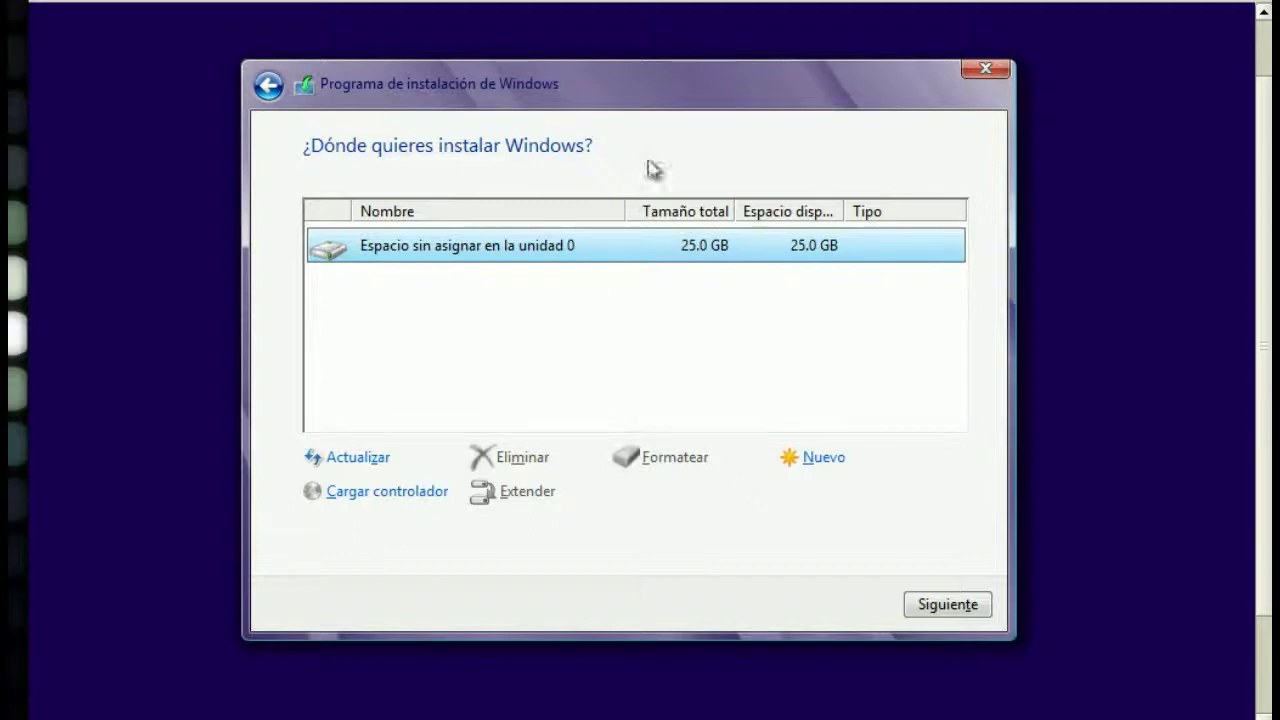
Step: Create a new 15000 MB partition in the unallocated space of drive 0, allowing additional system partitions
{"action": "left_click_drag", "start_coordinate": [676, 88], "coordinate": [676, 93]}
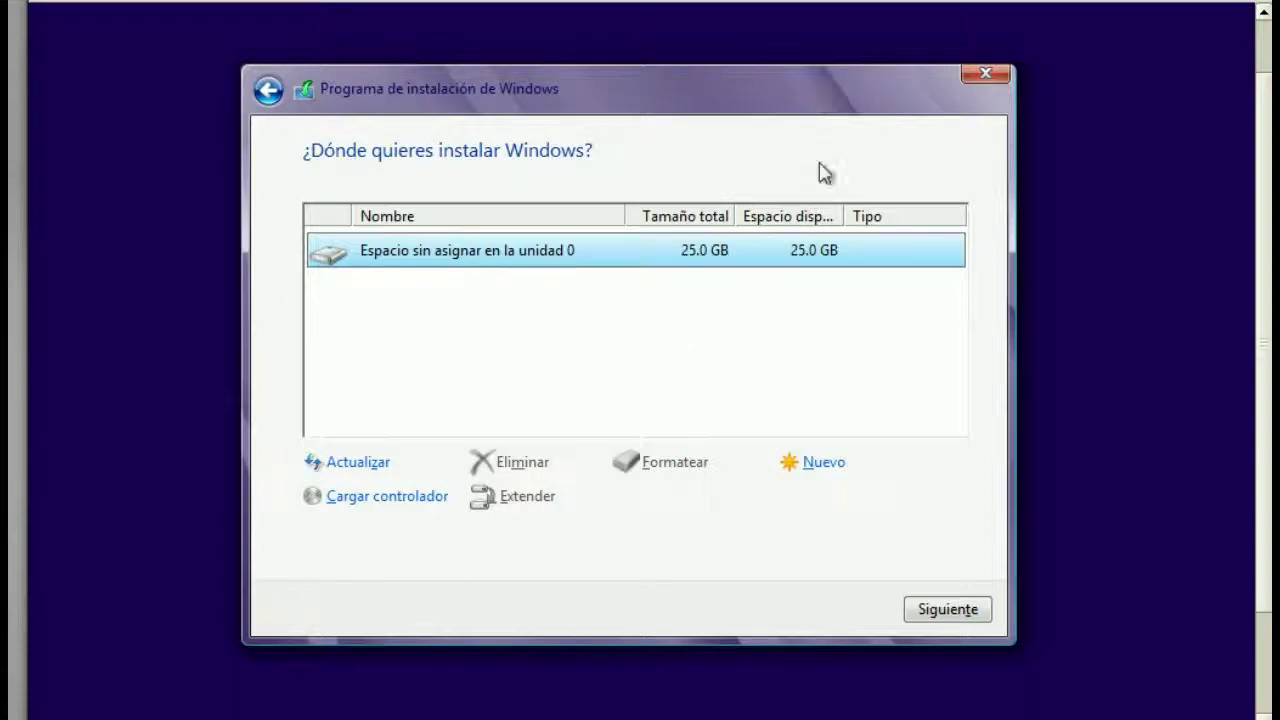
{"action": "left_click", "coordinate": [823, 463]}
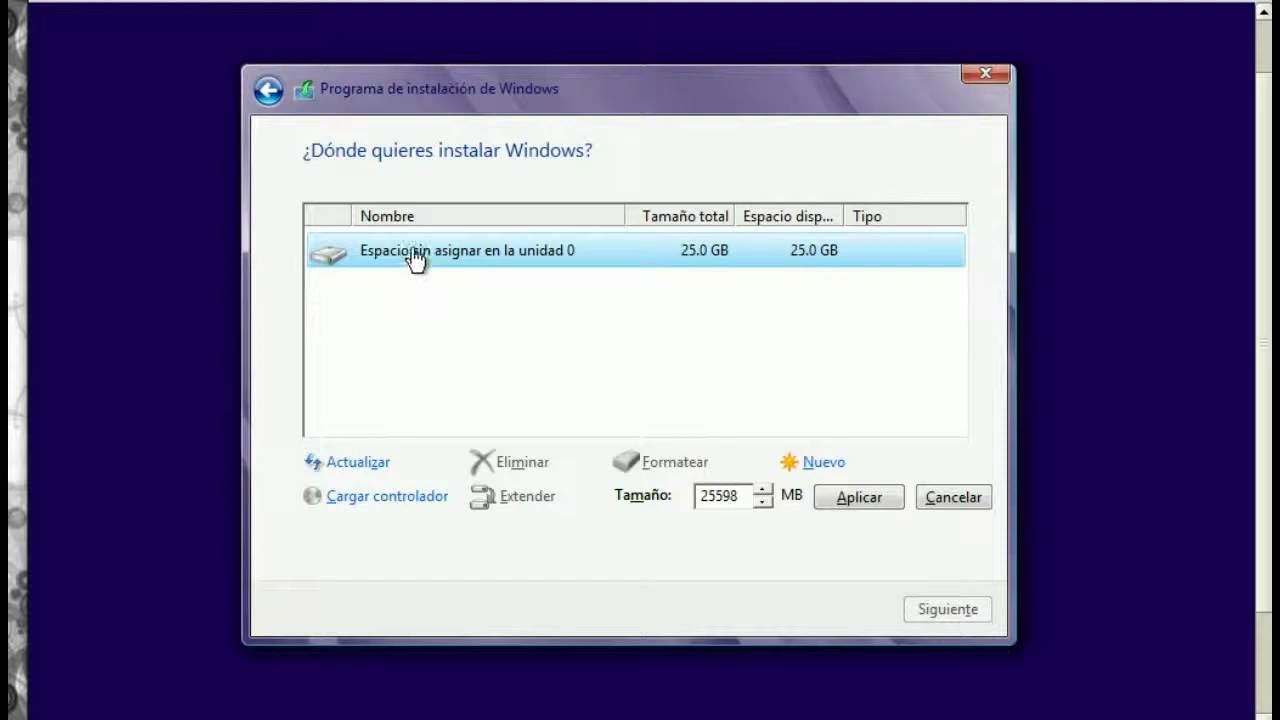
{"action": "double_click", "coordinate": [726, 498]}
{"action": "type", "text": "15000"}
{"action": "left_click", "coordinate": [893, 502]}
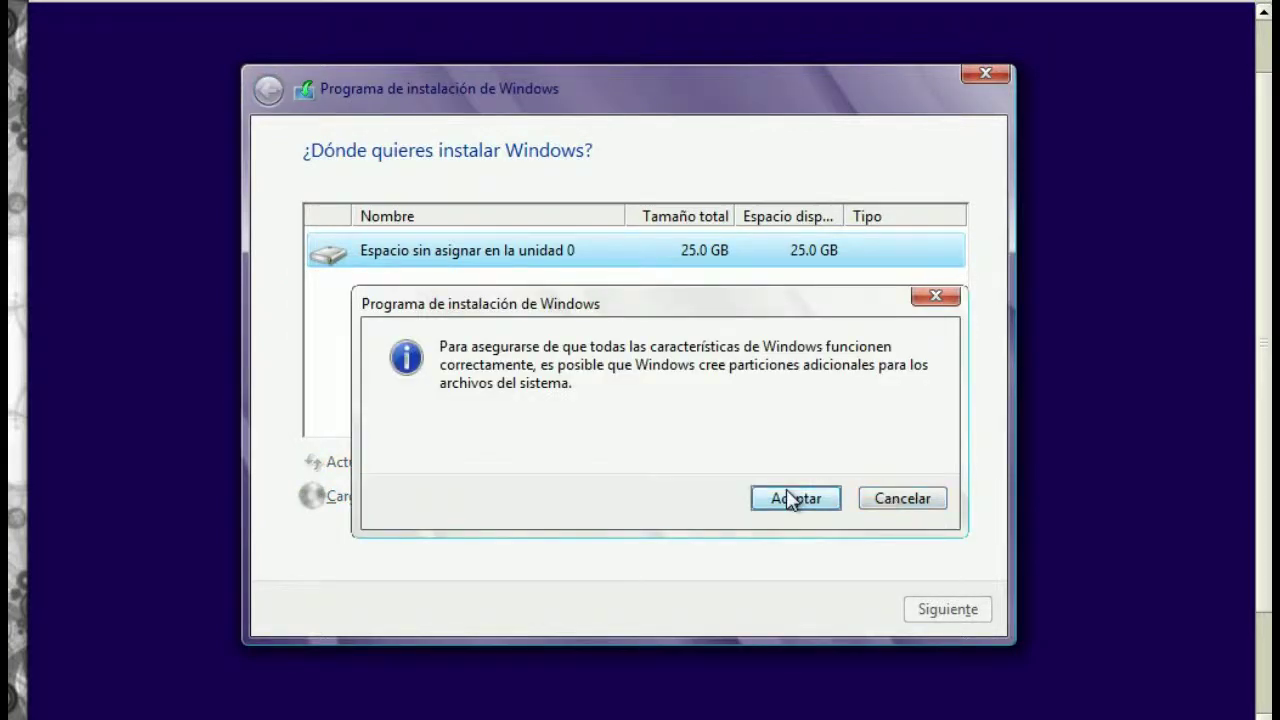
{"action": "left_click", "coordinate": [791, 498]}
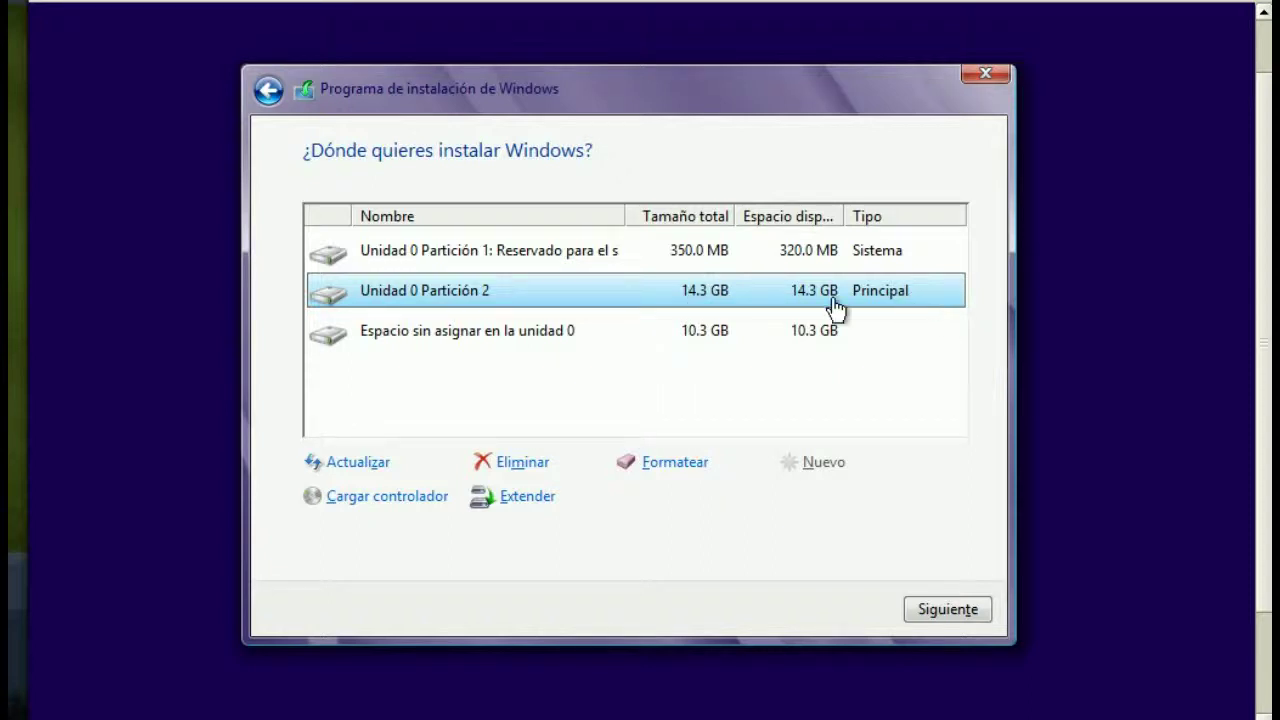
Step: Create another partition from all the remaining unallocated space on drive 0, using the offered size of 10598 MB
{"action": "left_click", "coordinate": [554, 262]}
{"action": "left_click", "coordinate": [517, 290]}
{"action": "left_click", "coordinate": [416, 345]}
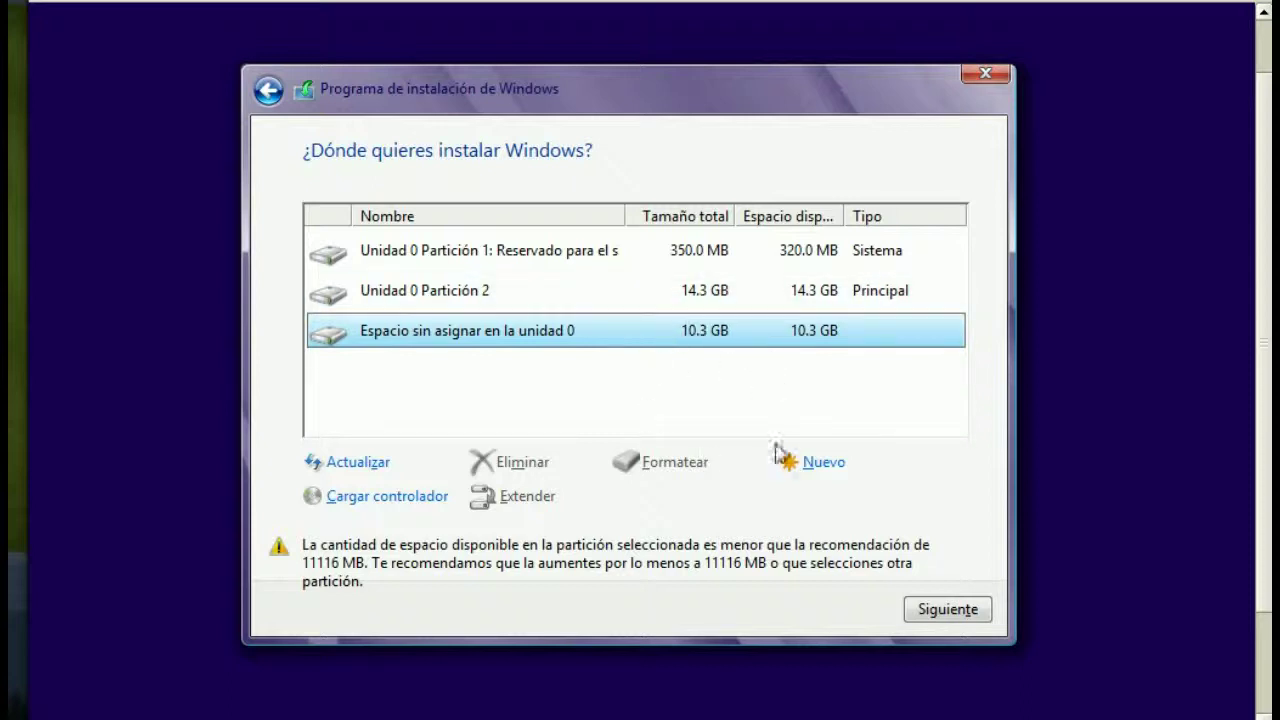
{"action": "left_click", "coordinate": [818, 478]}
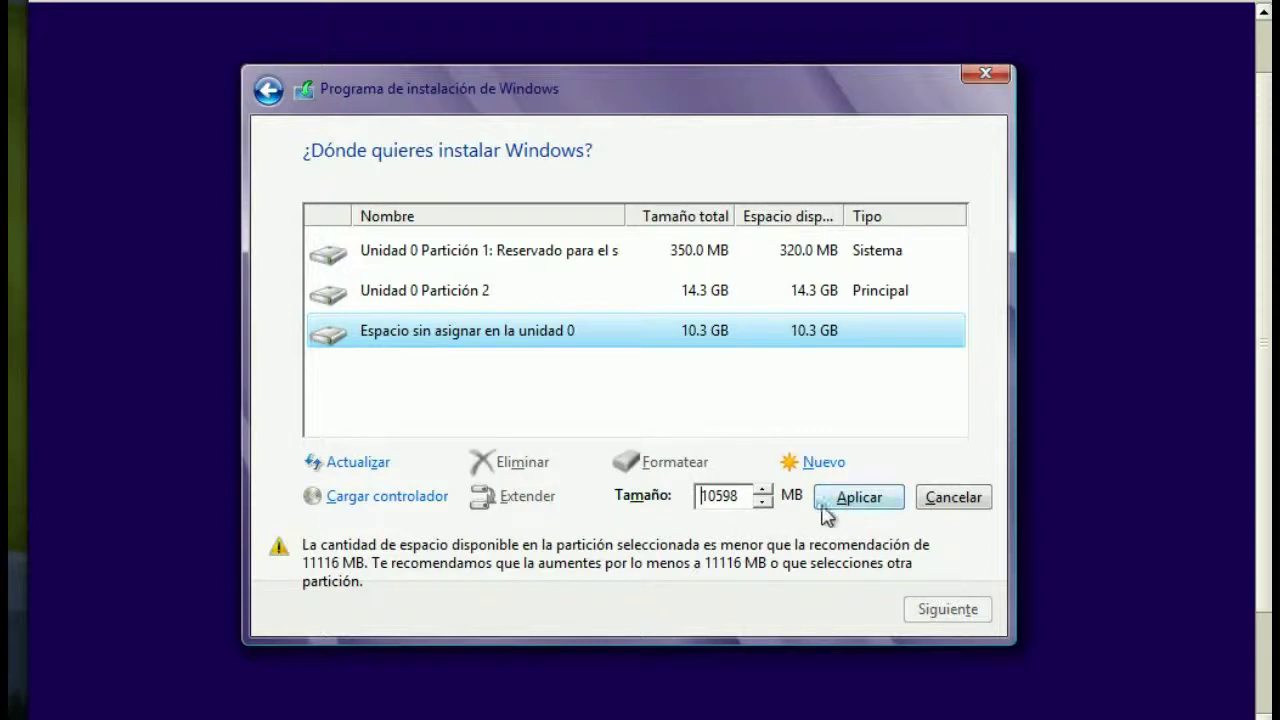
{"action": "left_click", "coordinate": [862, 500]}
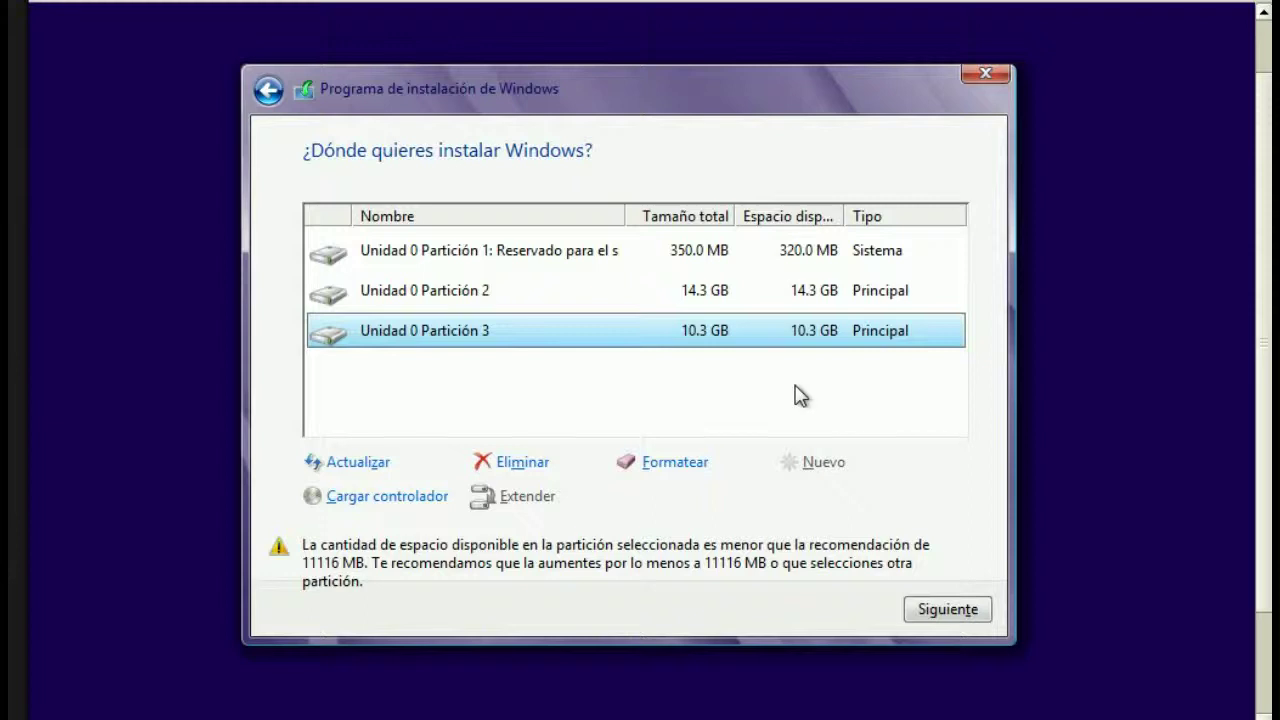
Step: Delete partition 3 and partition 2 from drive 0
{"action": "left_click", "coordinate": [500, 463]}
{"action": "left_click", "coordinate": [767, 499]}
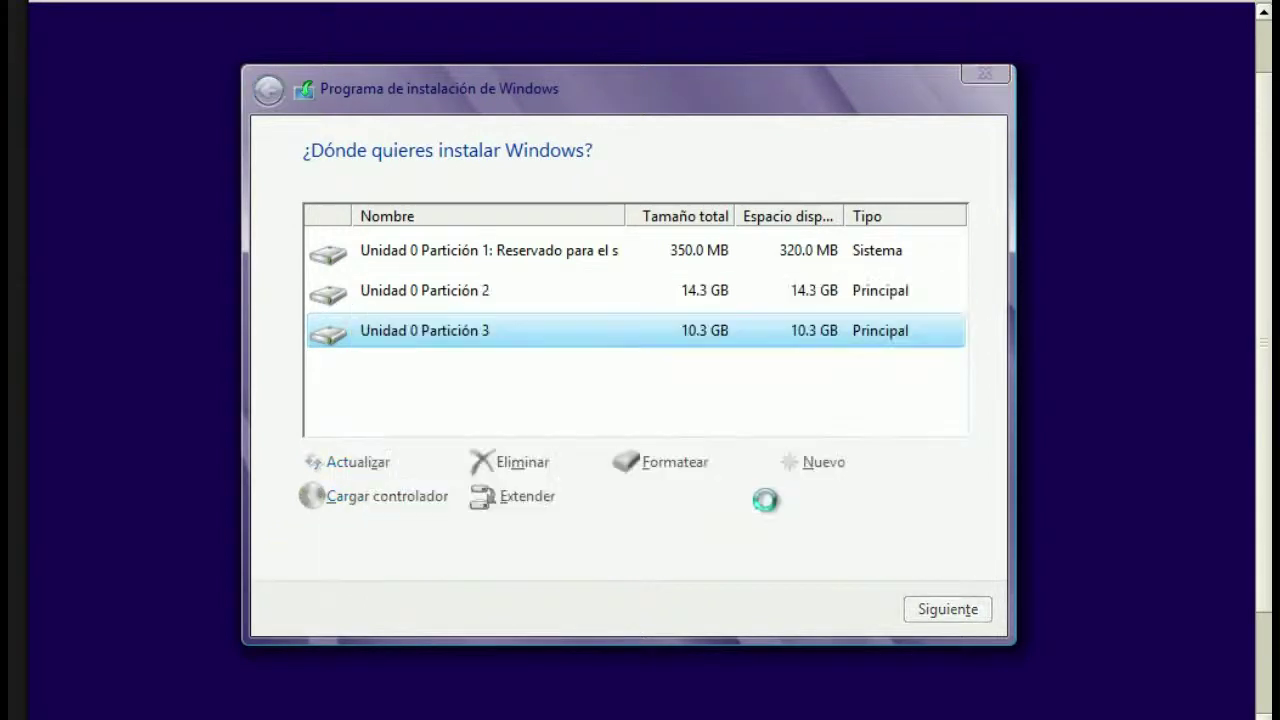
{"action": "left_click", "coordinate": [450, 298]}
{"action": "left_click", "coordinate": [577, 456]}
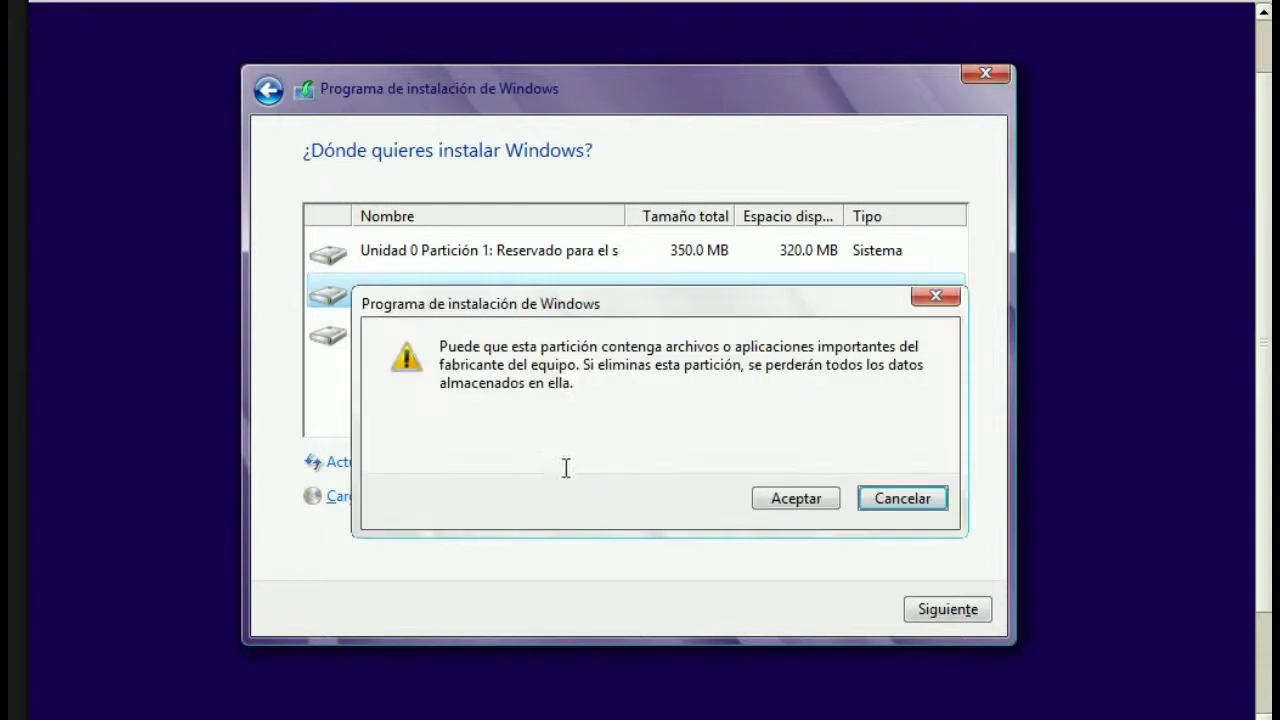
{"action": "left_click", "coordinate": [759, 499]}
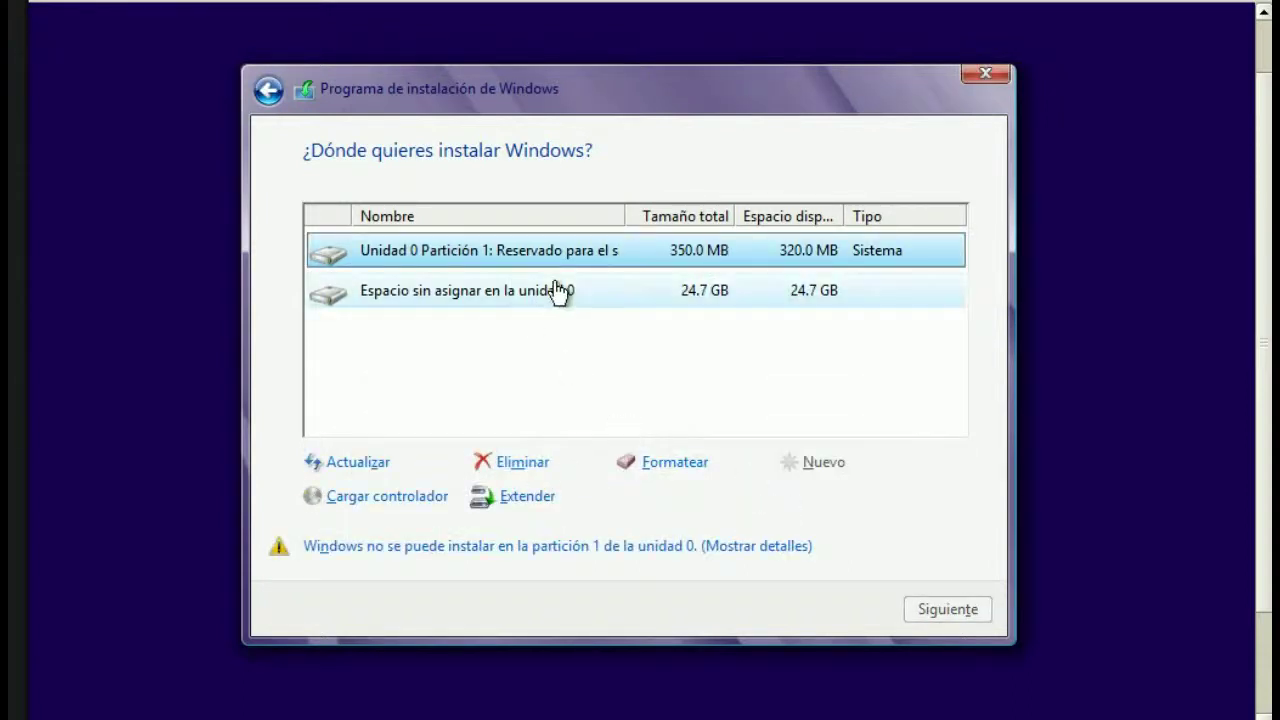
Step: Delete the system reserved partition 1 from drive 0, confirming the loss of its data
{"action": "left_click", "coordinate": [514, 470]}
{"action": "left_click", "coordinate": [776, 498]}
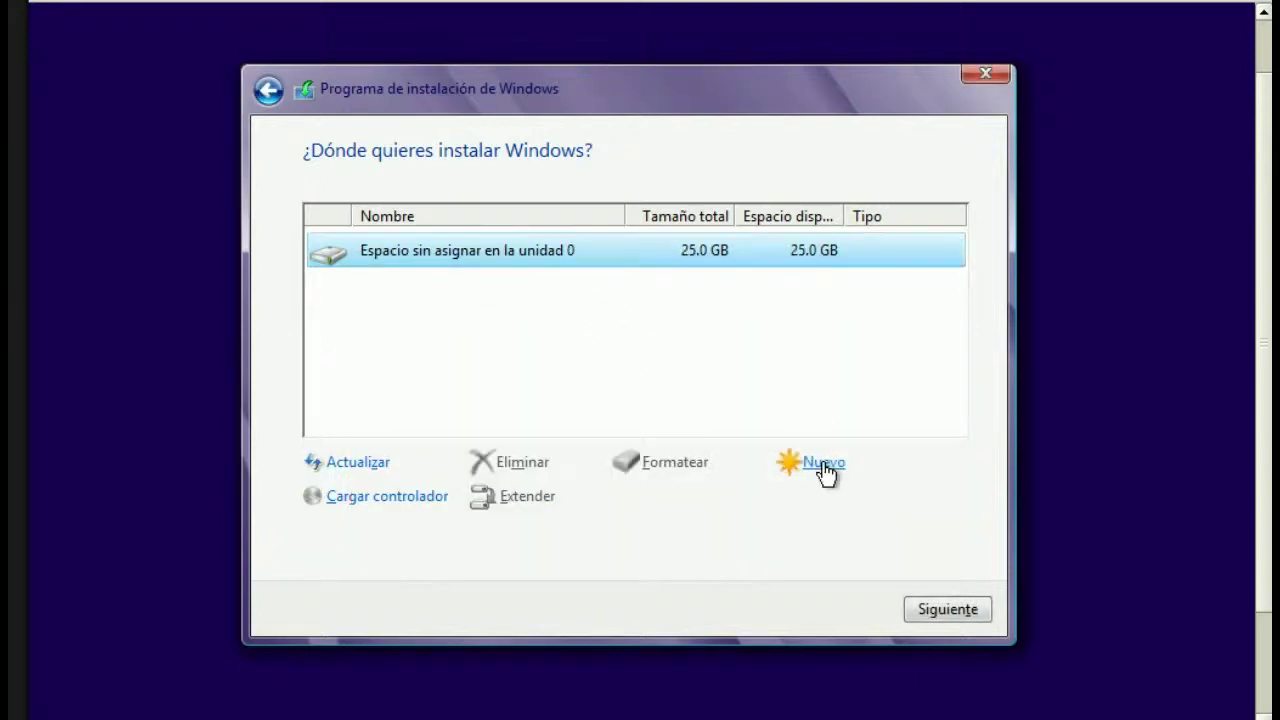
Step: Create one partition from all the unallocated space on drive 0, allowing additional system partitions, and start installing Windows on partition 2
{"action": "left_click", "coordinate": [827, 470]}
{"action": "left_click", "coordinate": [865, 503]}
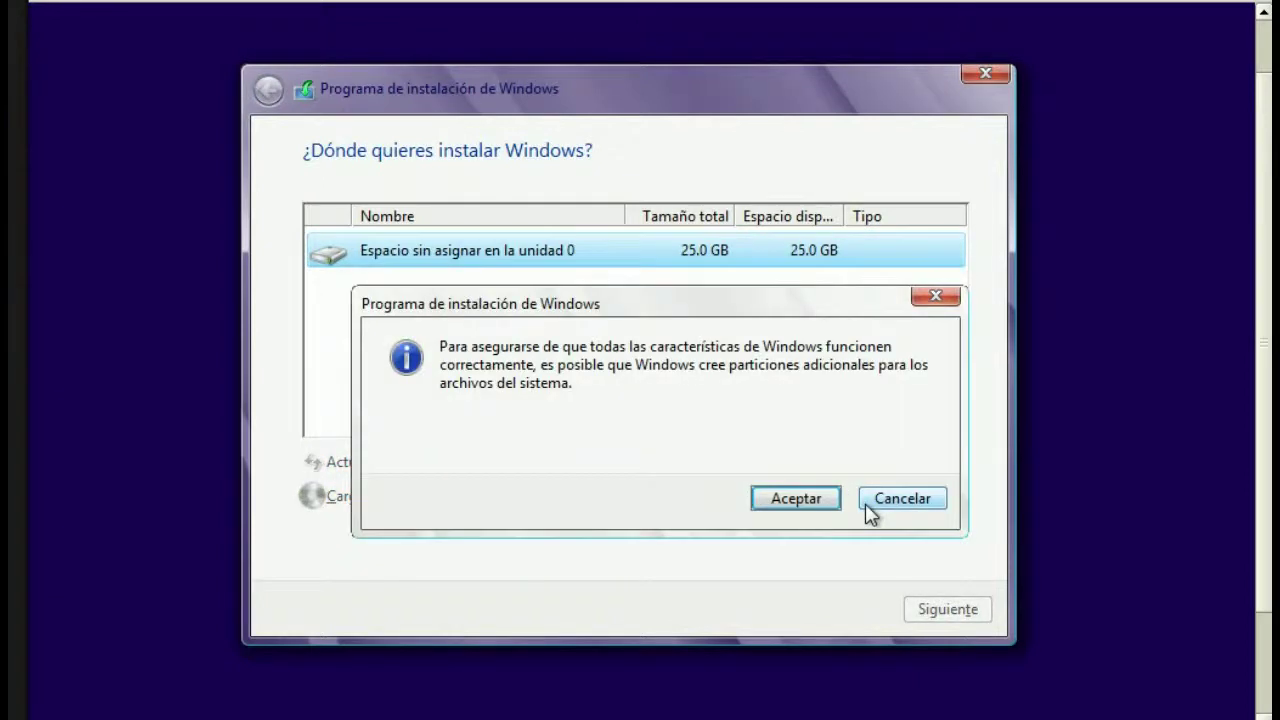
{"action": "left_click", "coordinate": [815, 503]}
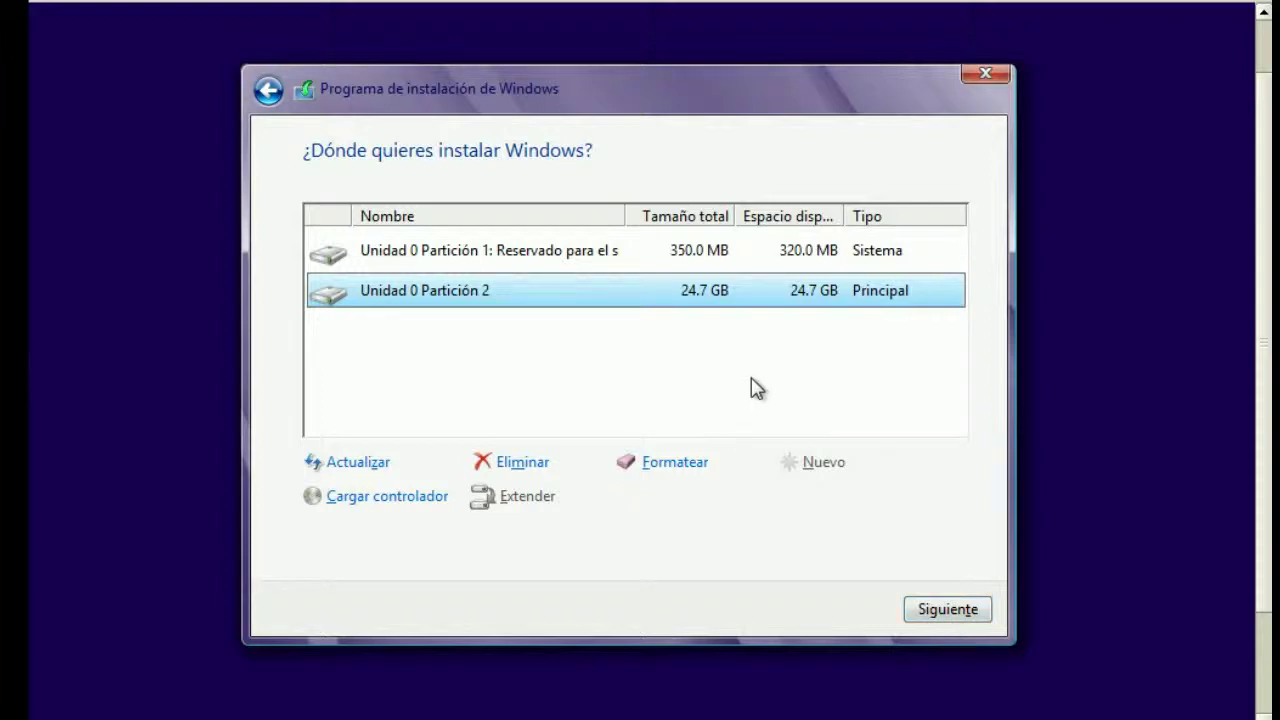
{"action": "left_click", "coordinate": [957, 613]}
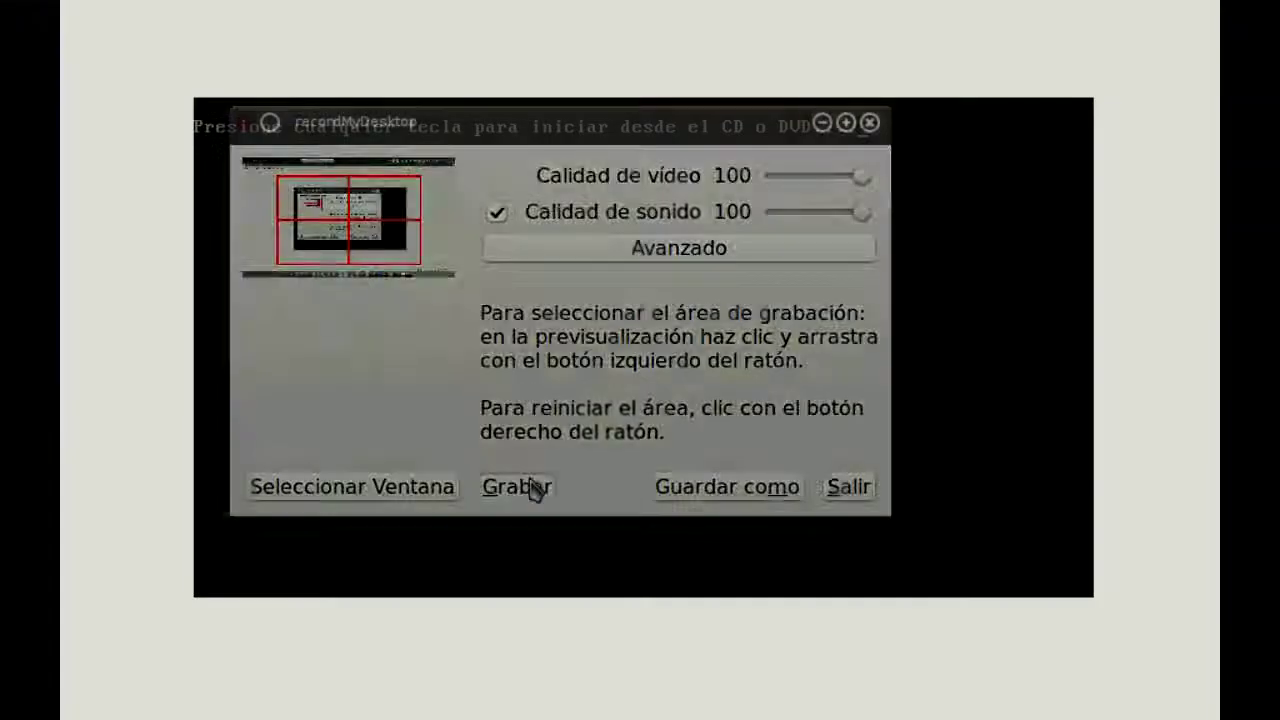
{"action": "left_click", "coordinate": [529, 489]}
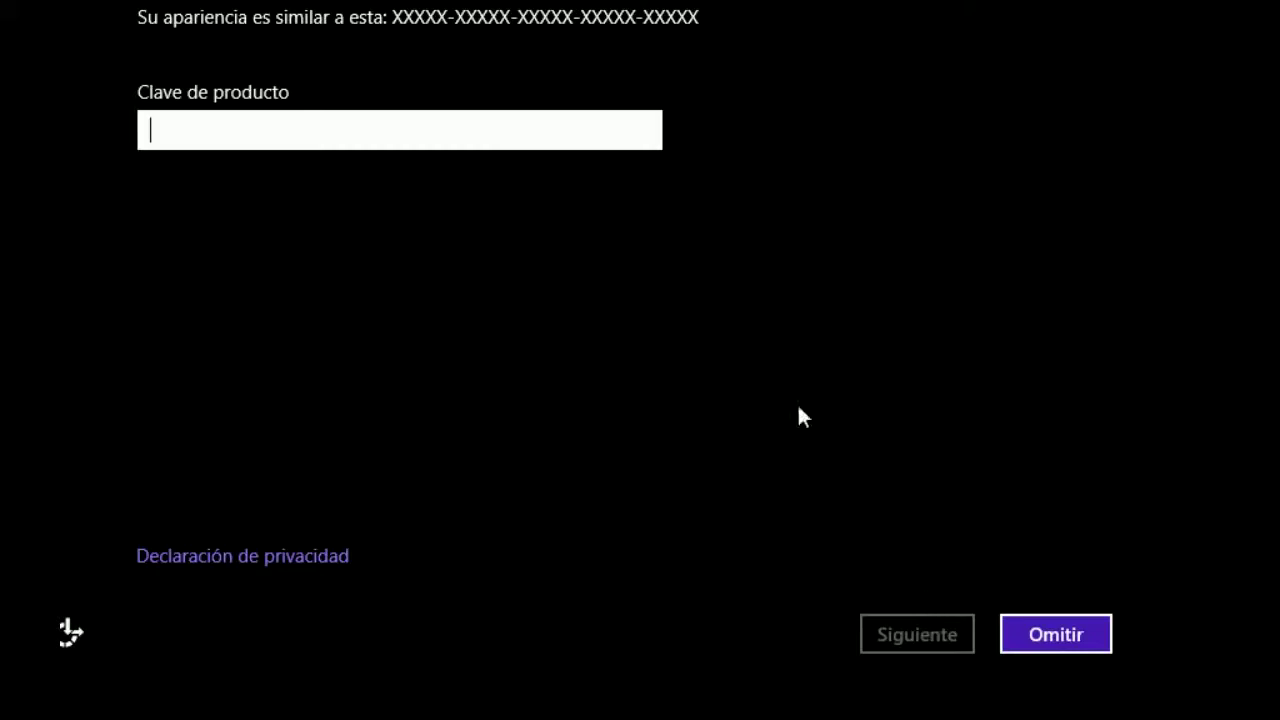
Step: Skip entering the product key and choose the medium blue colour scheme with the light blue accent
{"action": "left_click", "coordinate": [1094, 634]}
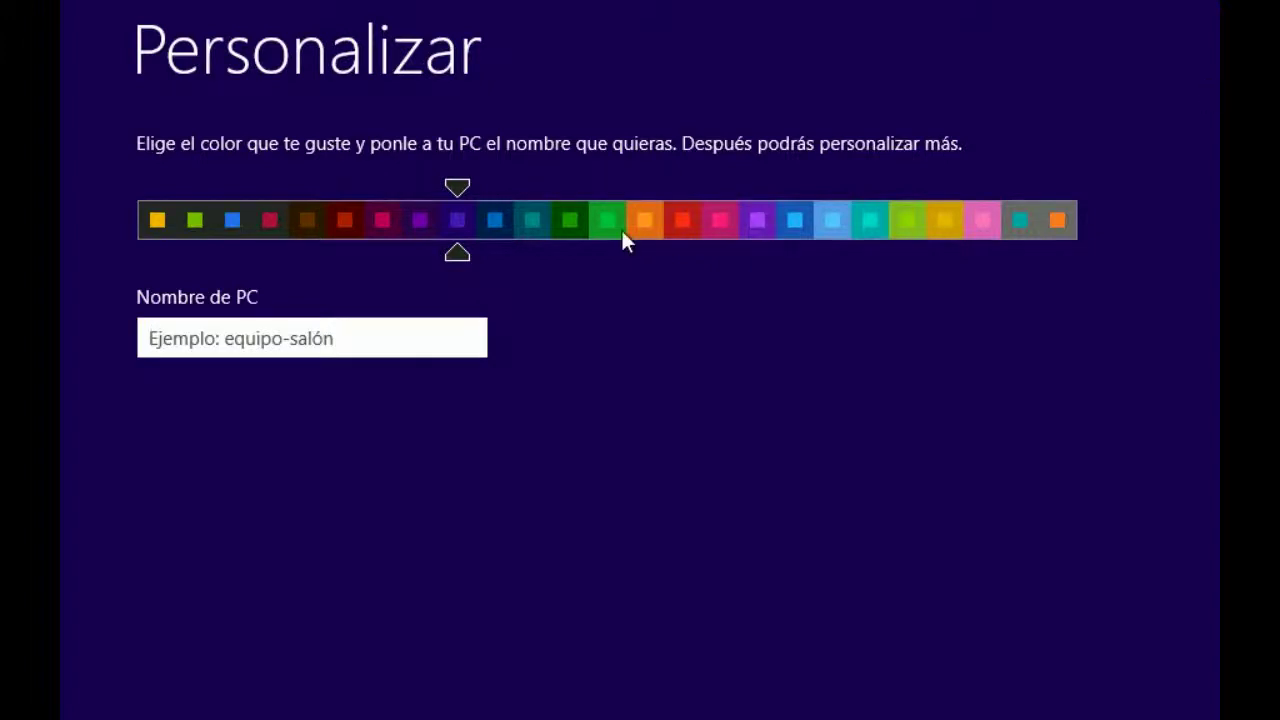
{"action": "left_click", "coordinate": [305, 222]}
{"action": "left_click", "coordinate": [272, 220]}
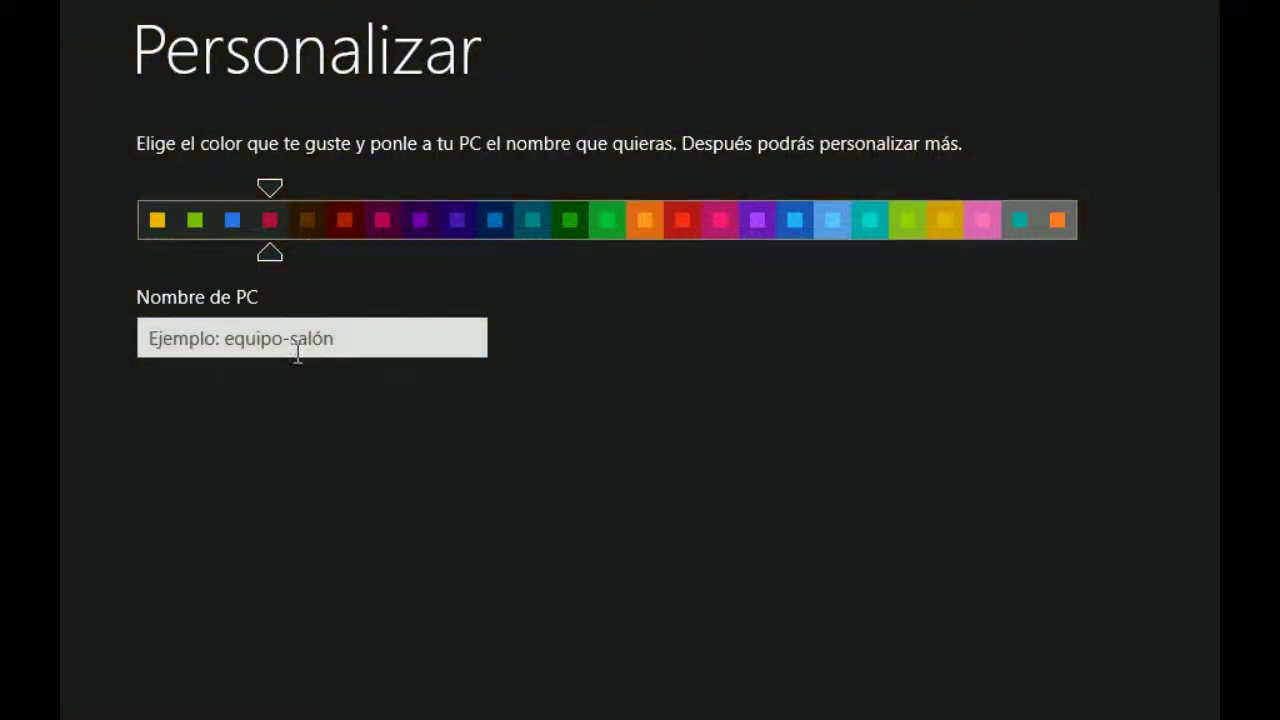
{"action": "left_click", "coordinate": [794, 220]}
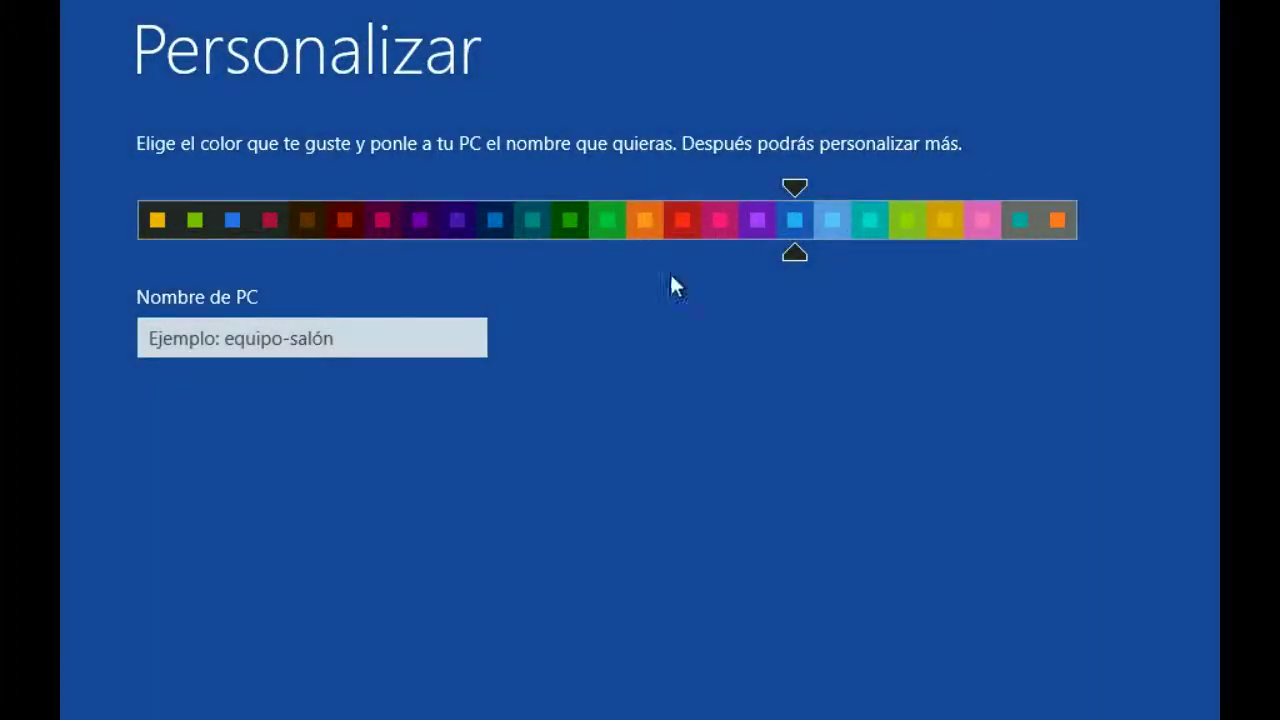
Step: Name the PC Windows8 and continue to the settings page
{"action": "left_click", "coordinate": [277, 345]}
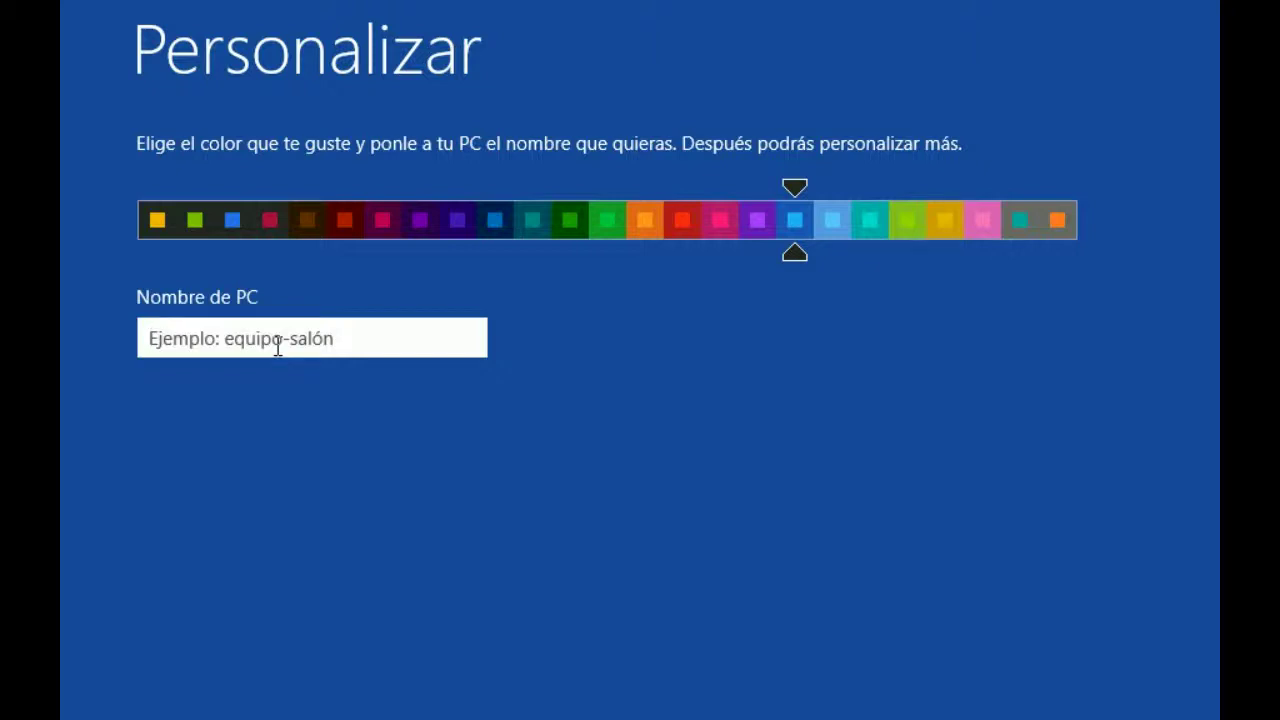
{"action": "type", "text": "Window"}
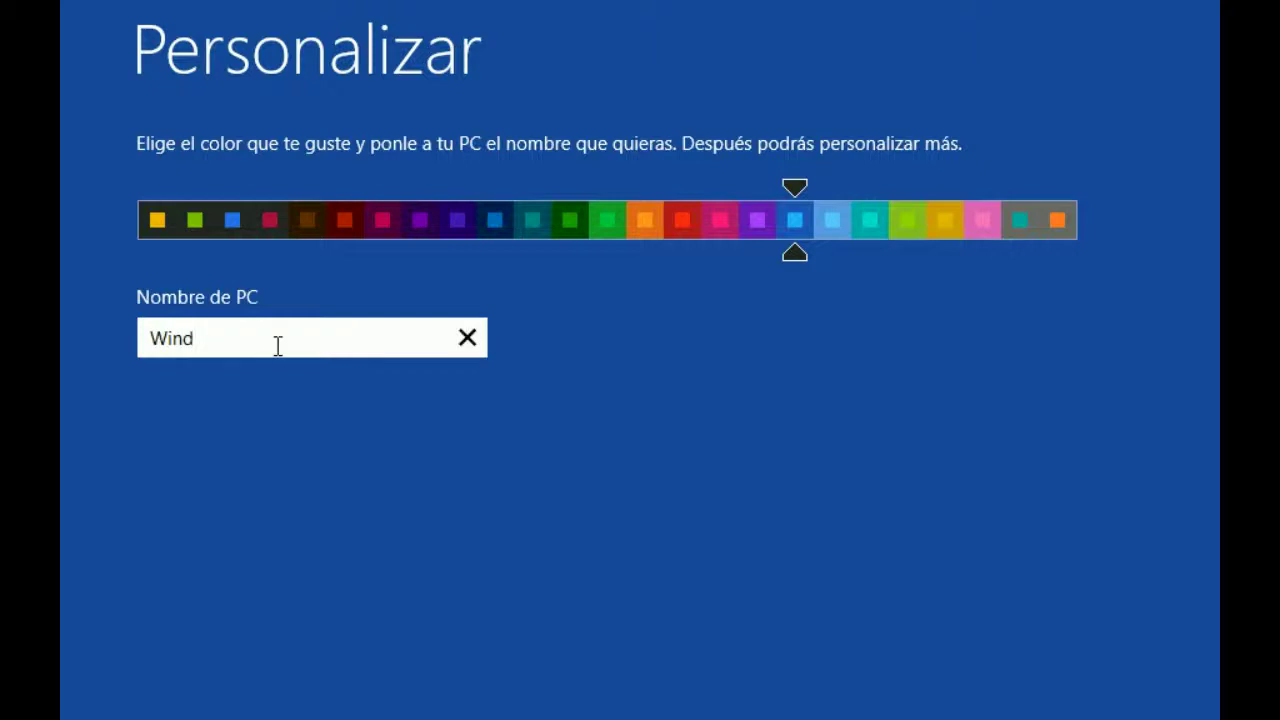
{"action": "type", "text": "s8"}
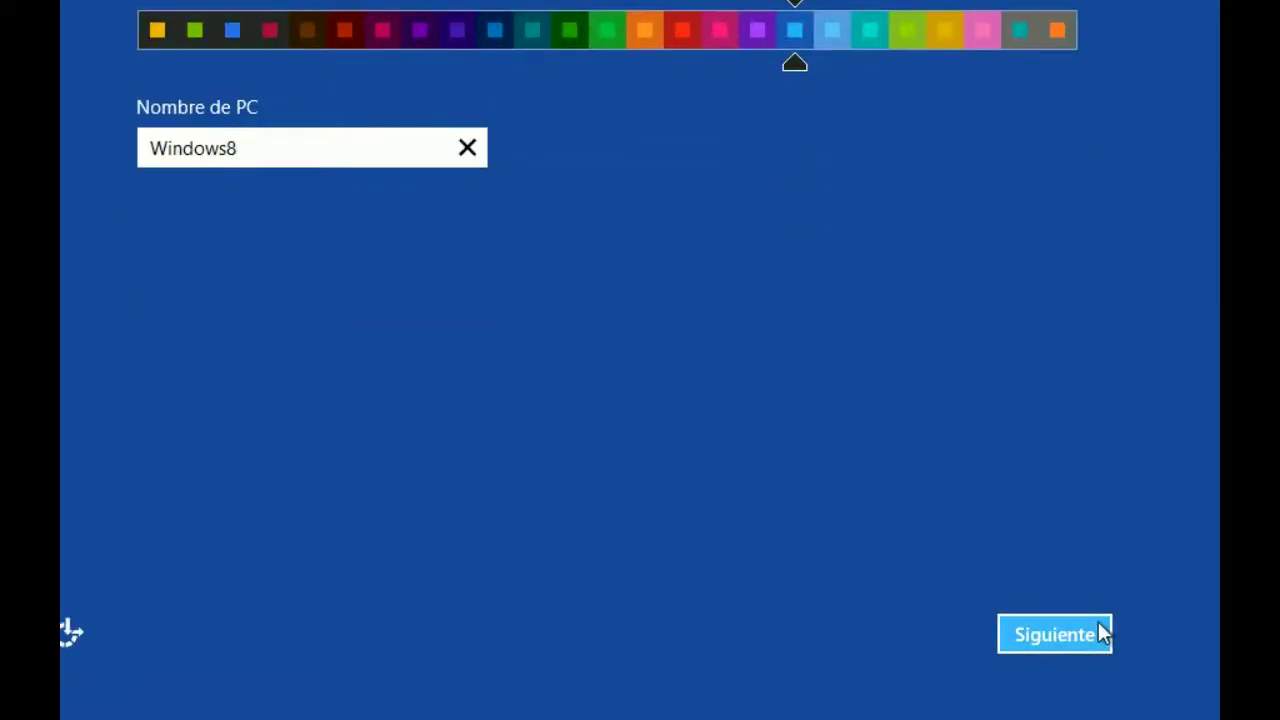
{"action": "left_click", "coordinate": [1100, 634]}
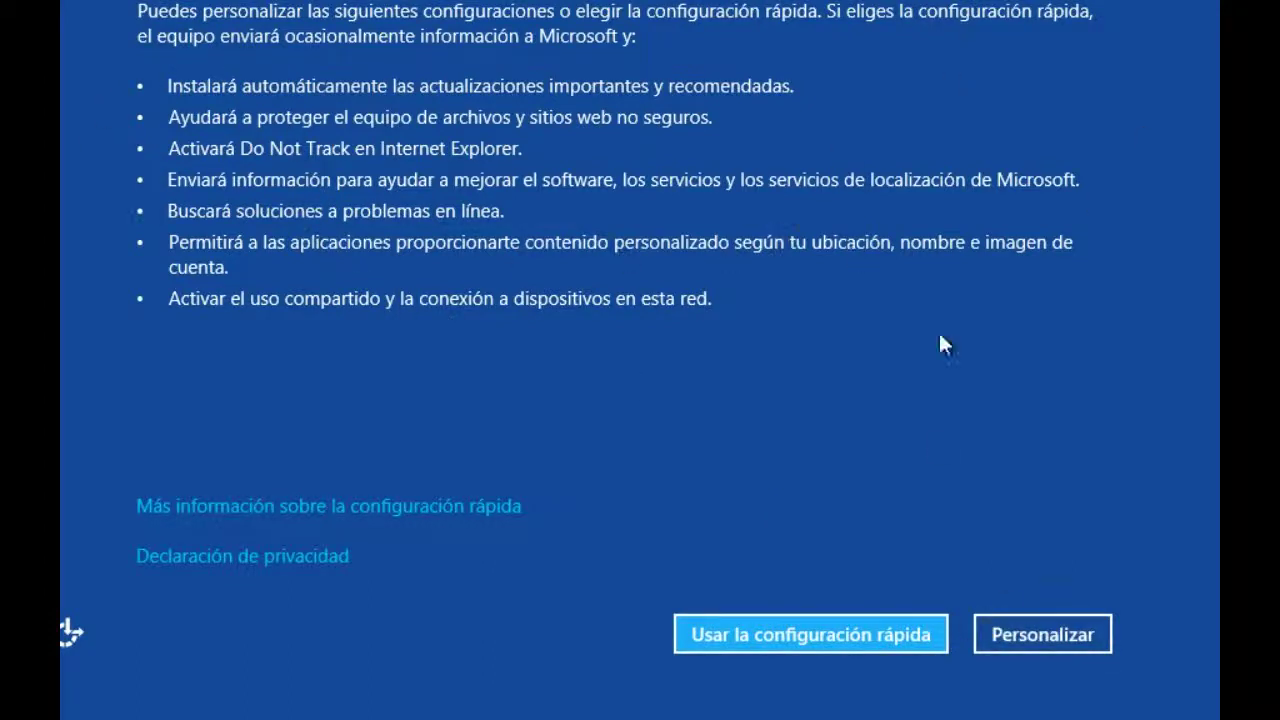
Step: Choose to customize the settings and turn on sharing and device connections for a home or work network
{"action": "left_click", "coordinate": [1054, 634]}
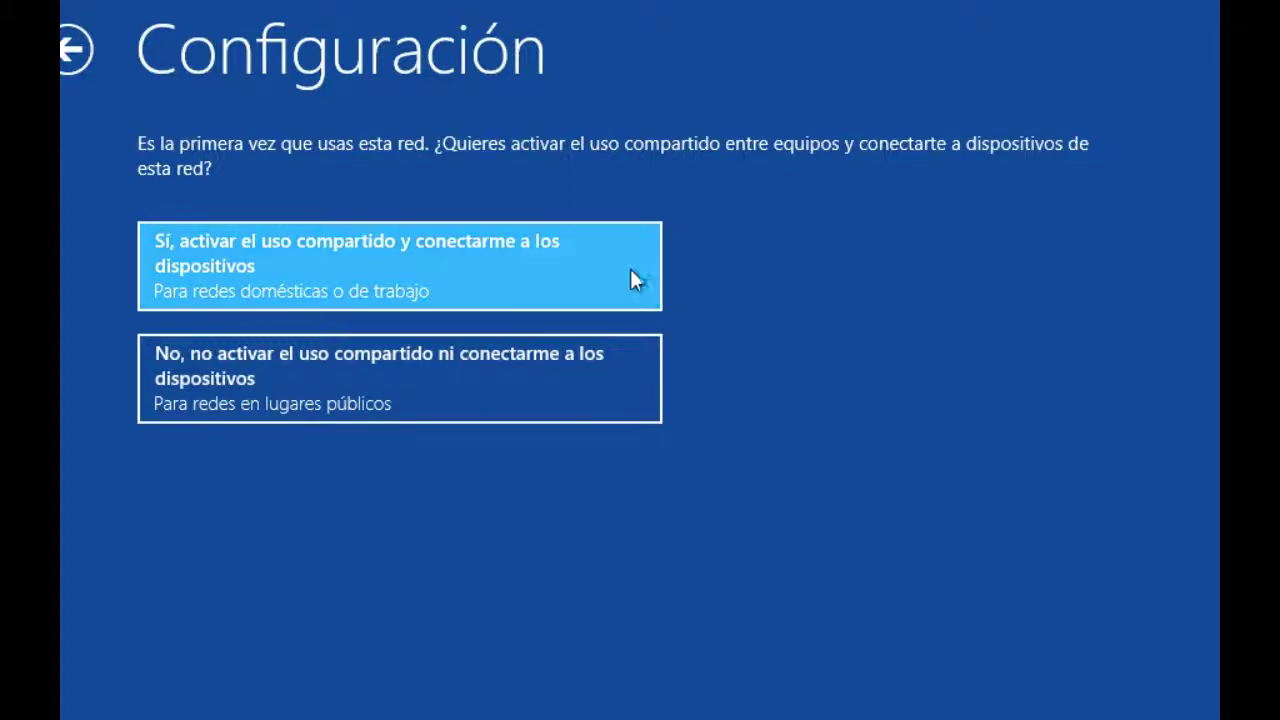
{"action": "left_click", "coordinate": [384, 282]}
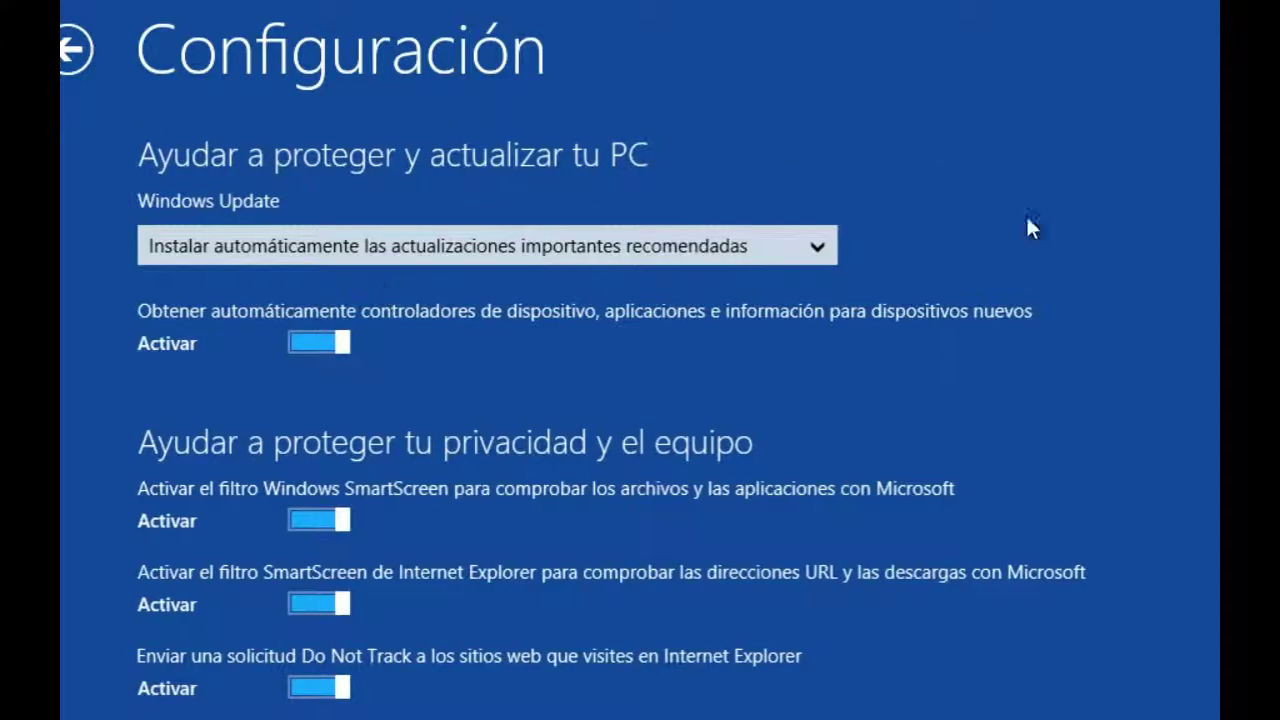
Step: Review the update and privacy options, keep Windows Update automatically installing important and recommended updates, and continue
{"action": "scroll", "coordinate": [962, 201], "scroll_direction": "down", "scroll_amount": 1}
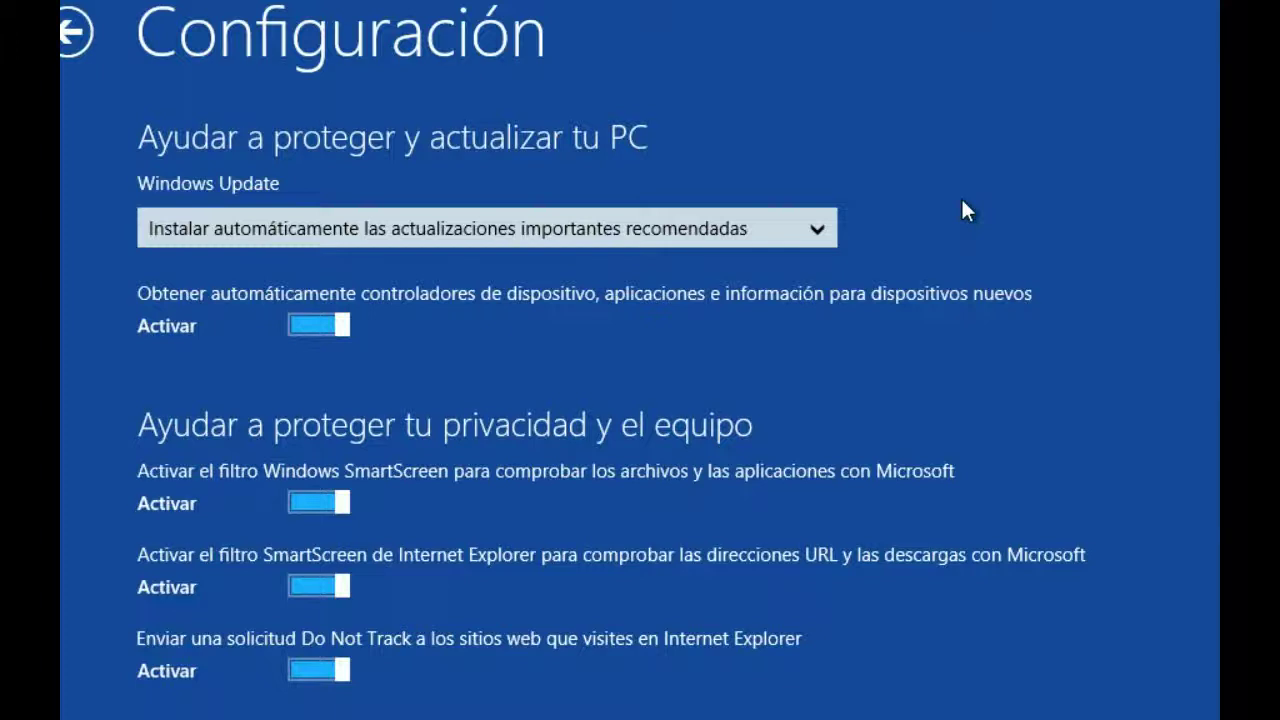
{"action": "scroll", "coordinate": [1106, 214], "scroll_direction": "up", "scroll_amount": 1}
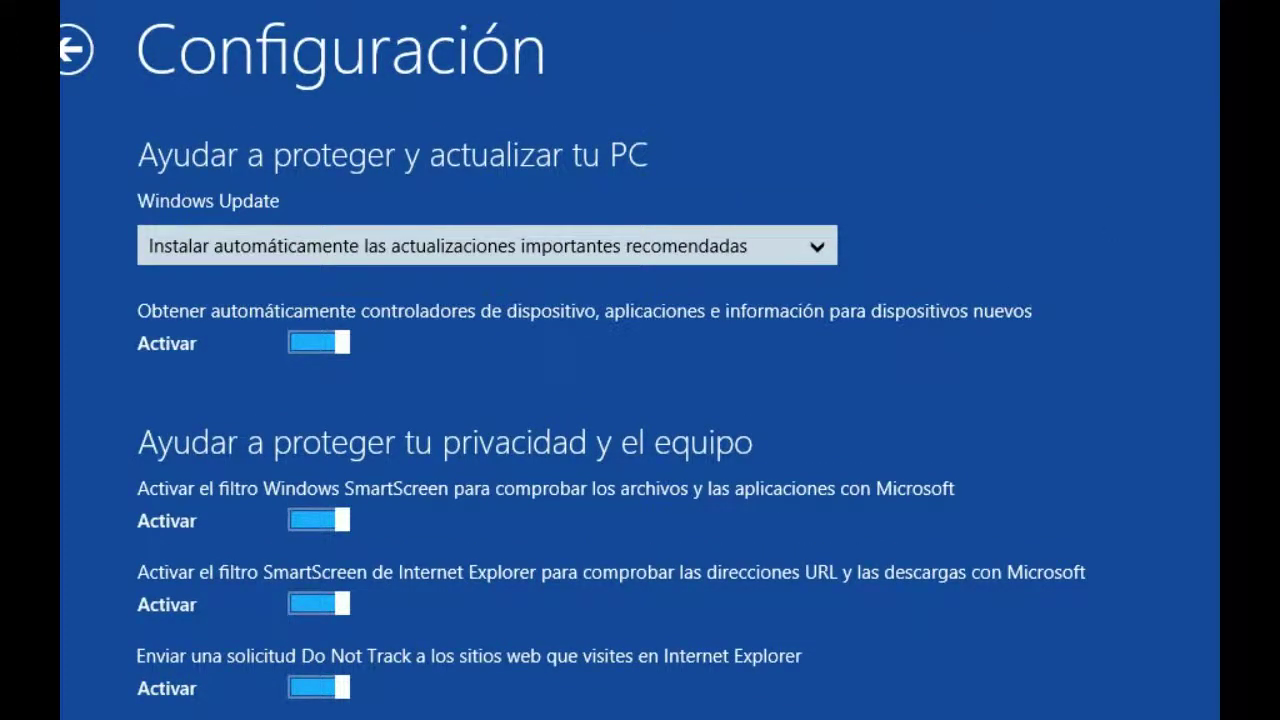
{"action": "scroll", "coordinate": [640, 360], "scroll_direction": "down", "scroll_amount": 1}
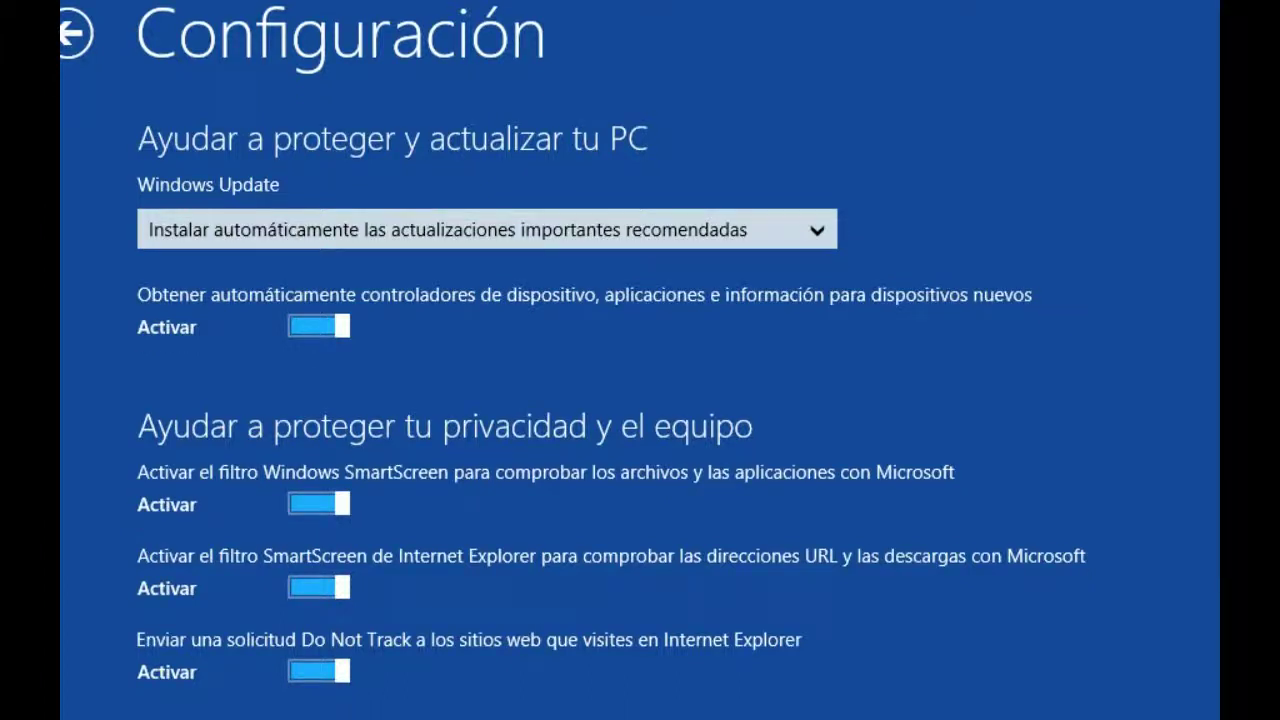
{"action": "scroll", "coordinate": [640, 360], "scroll_direction": "up", "scroll_amount": 1}
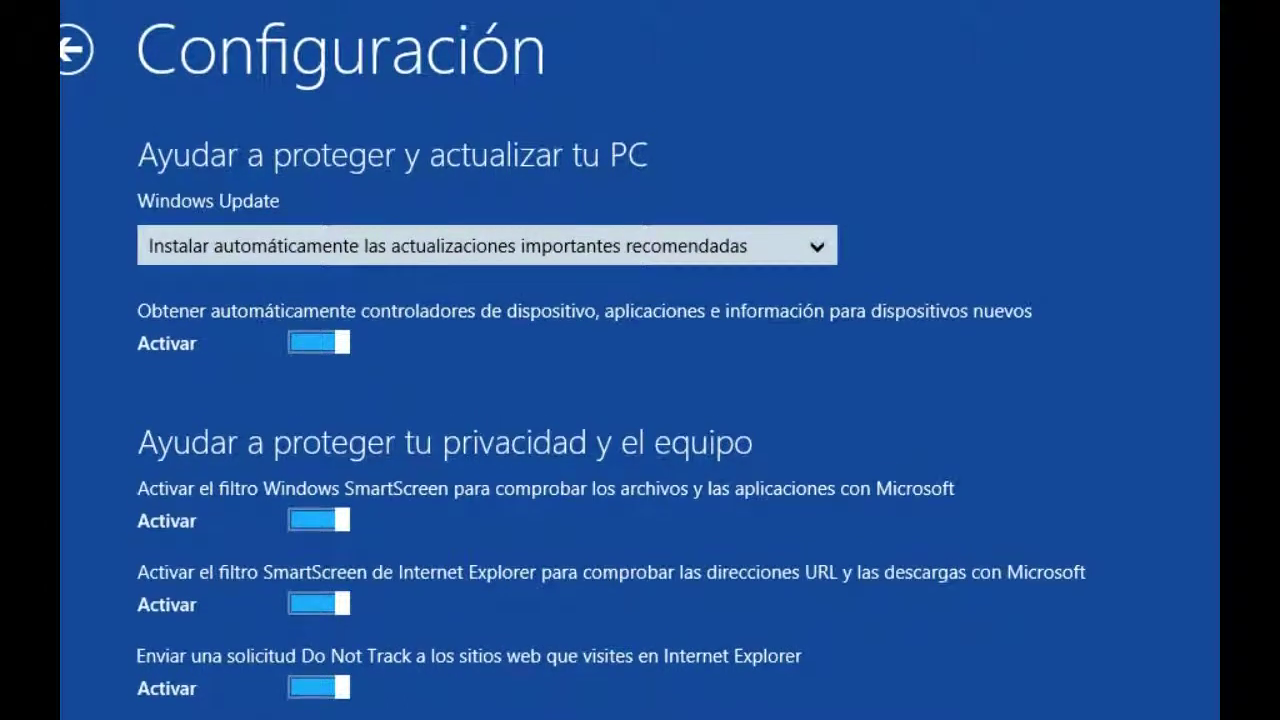
{"action": "scroll", "coordinate": [640, 360], "scroll_direction": "down", "scroll_amount": 2}
{"action": "scroll", "coordinate": [1205, 413], "scroll_direction": "down", "scroll_amount": 5}
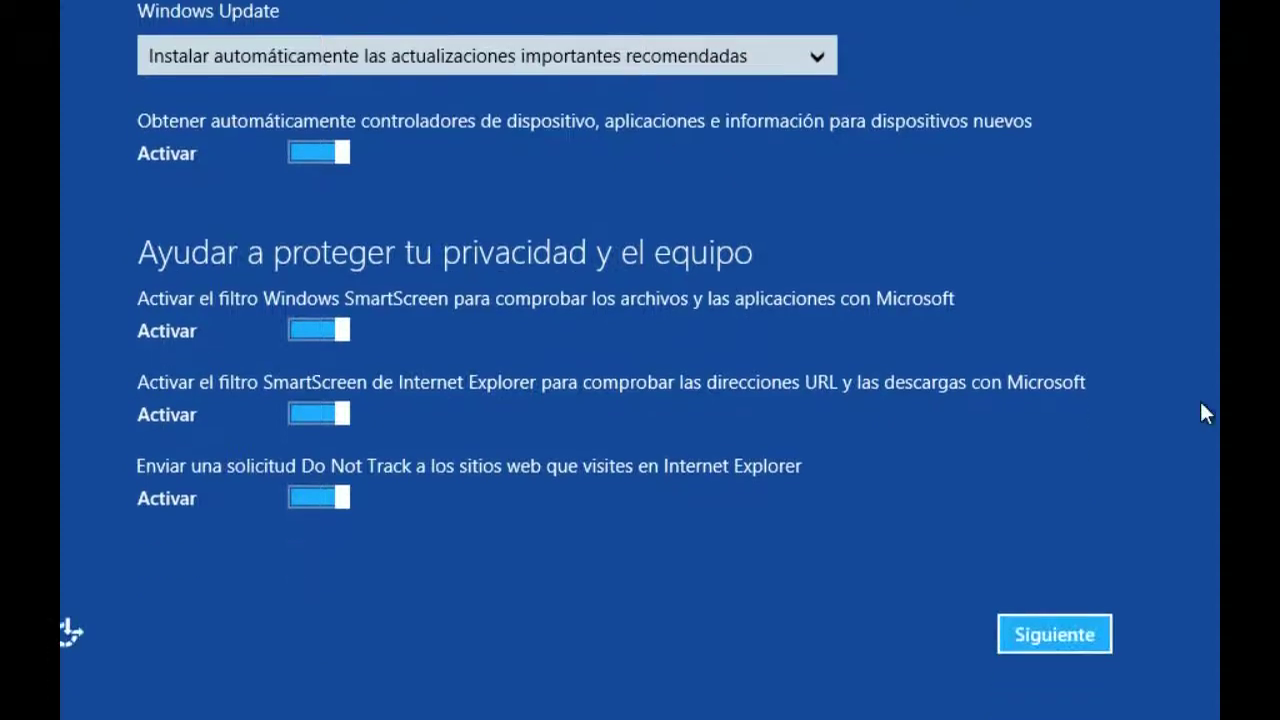
{"action": "left_click", "coordinate": [772, 58]}
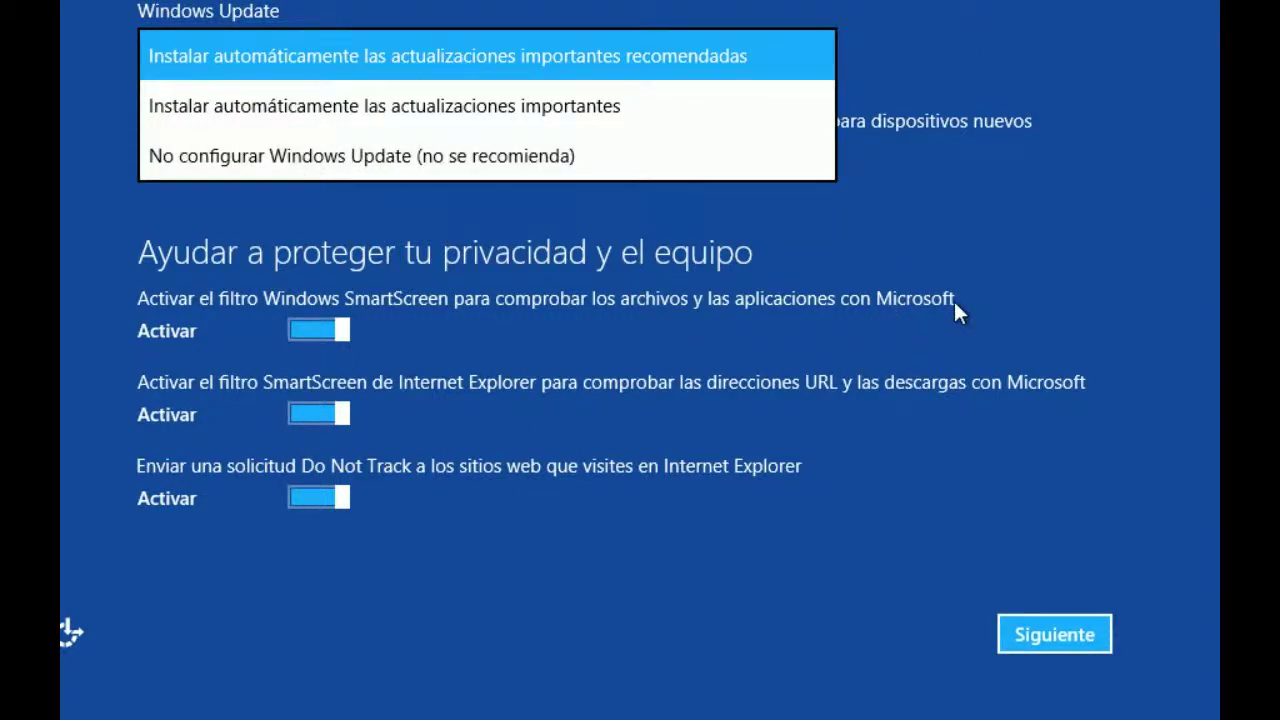
{"action": "left_click", "coordinate": [1035, 490]}
{"action": "left_click", "coordinate": [1062, 620]}
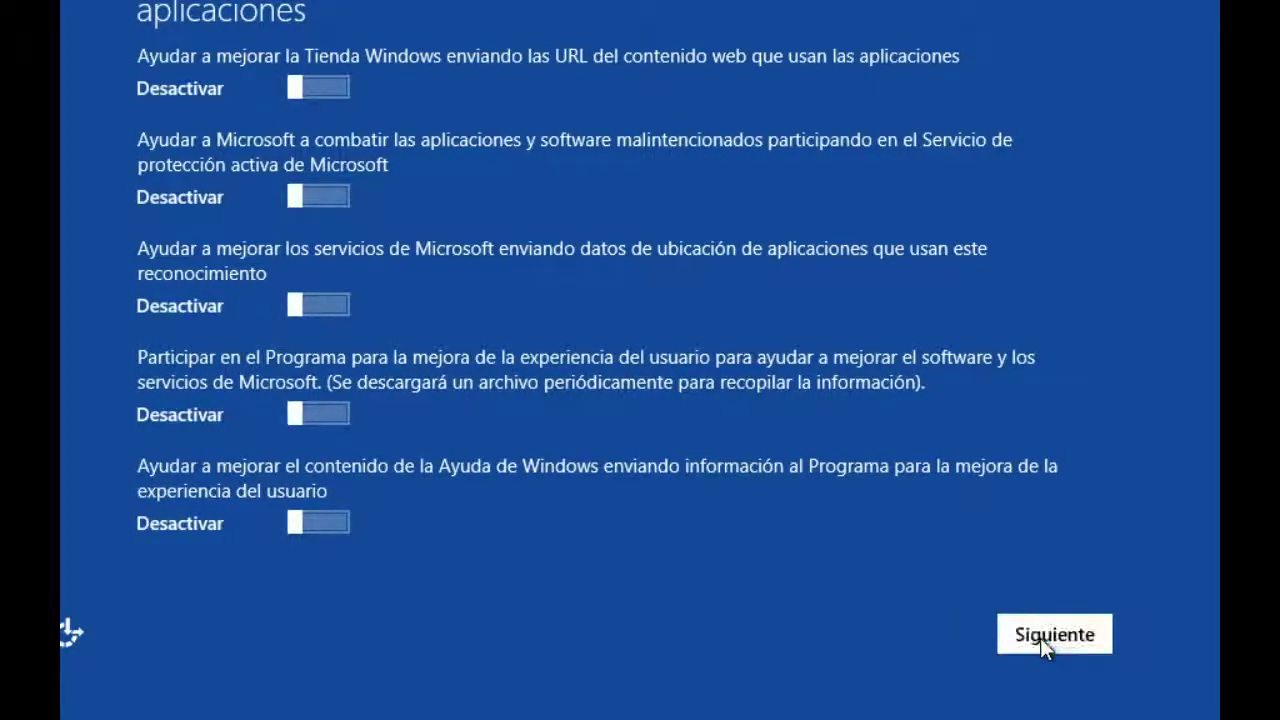
Step: Accept the default options for sending information to Microsoft, online problem solving and sharing information with apps
{"action": "left_click", "coordinate": [1041, 643]}
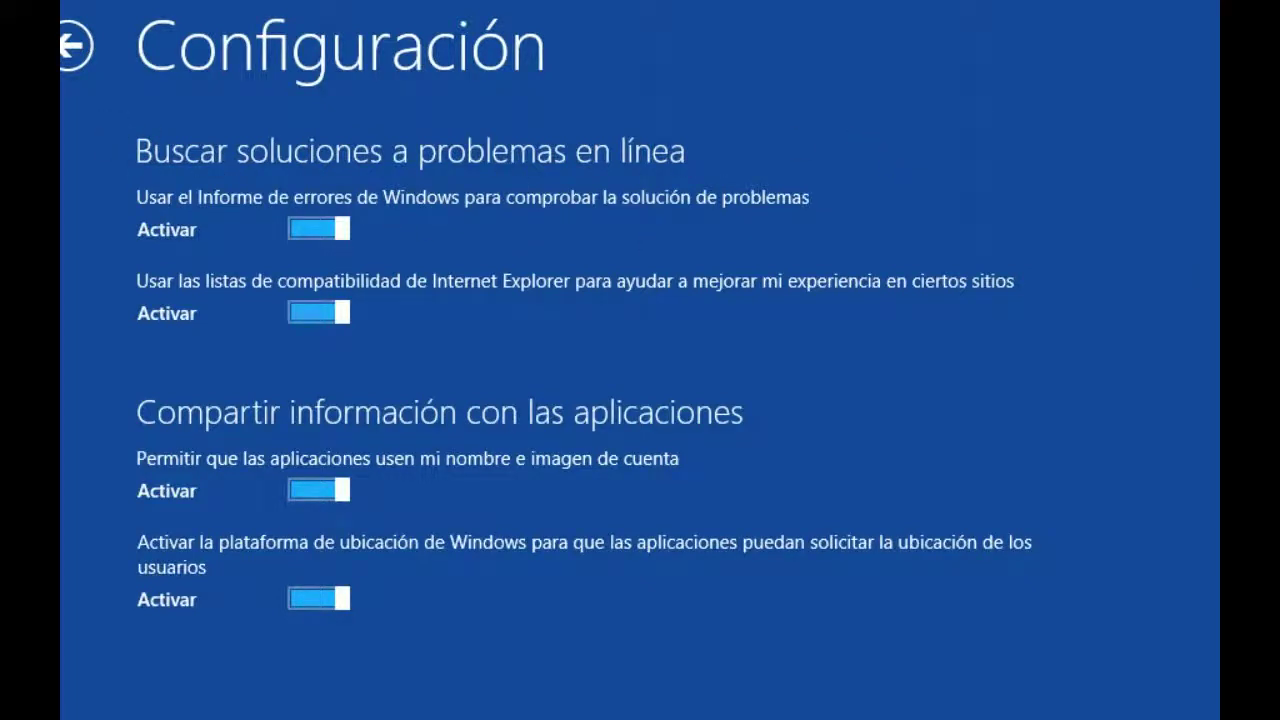
{"action": "scroll", "coordinate": [546, 306], "scroll_direction": "down", "scroll_amount": 3}
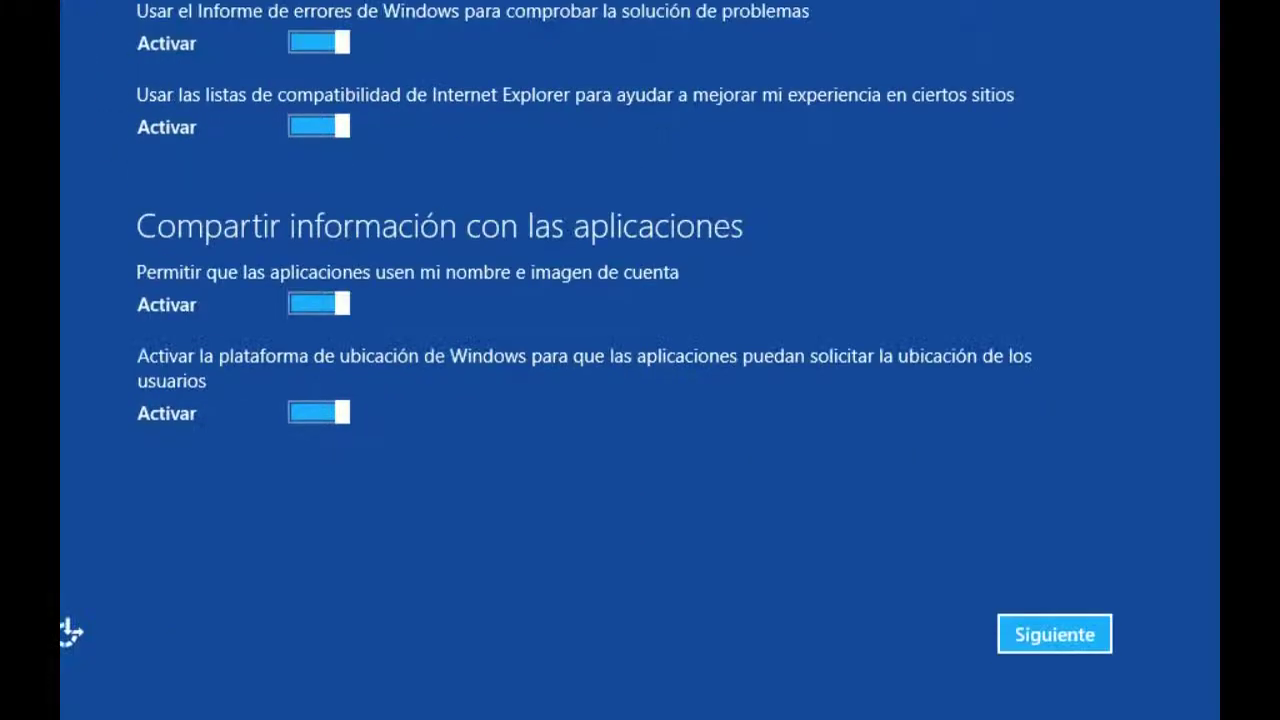
{"action": "left_click", "coordinate": [1058, 640]}
Step: Choose to sign in without a Microsoft account and use a local account instead
{"action": "scroll", "coordinate": [1163, 360], "scroll_direction": "up", "scroll_amount": 3}
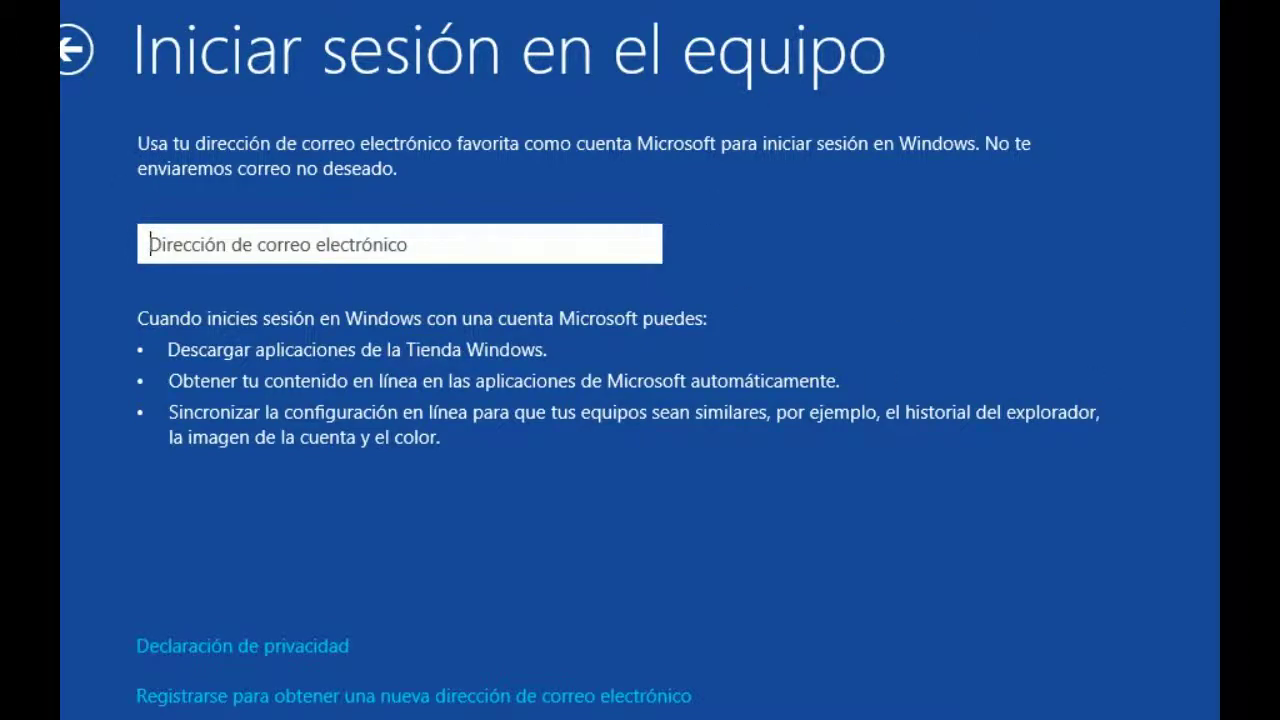
{"action": "scroll", "coordinate": [640, 400], "scroll_direction": "down", "scroll_amount": 2}
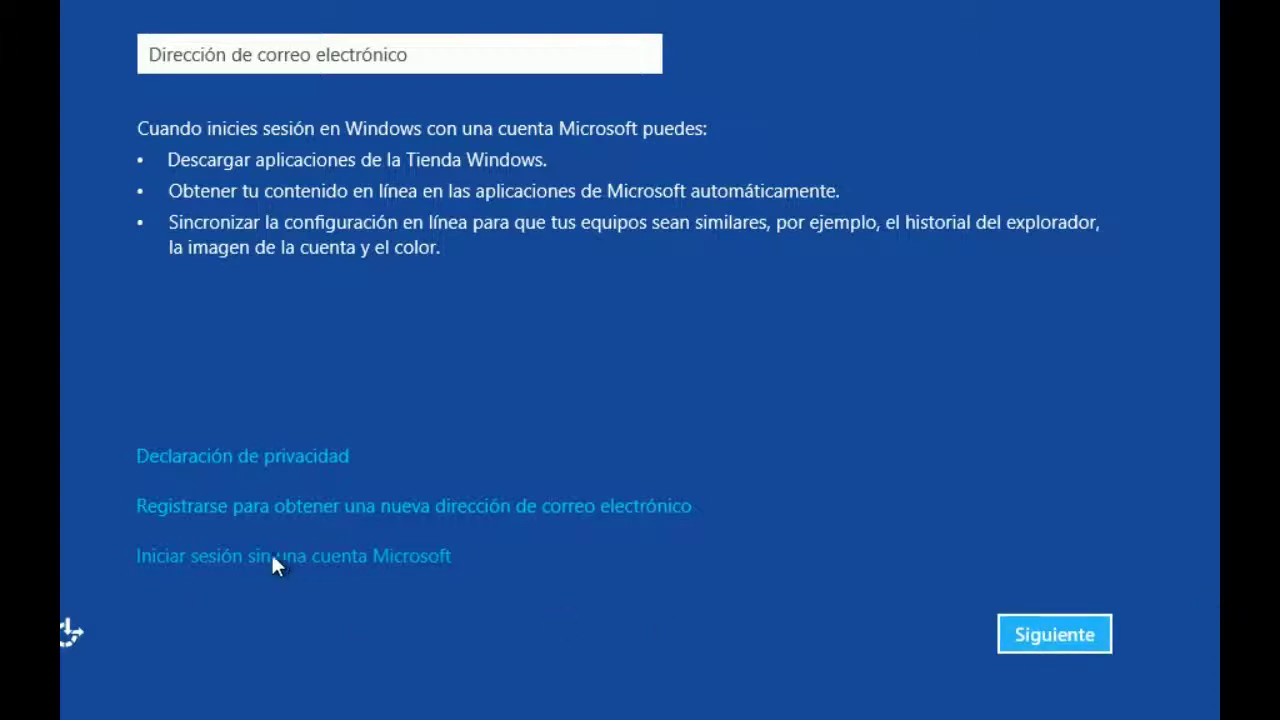
{"action": "left_click", "coordinate": [303, 564]}
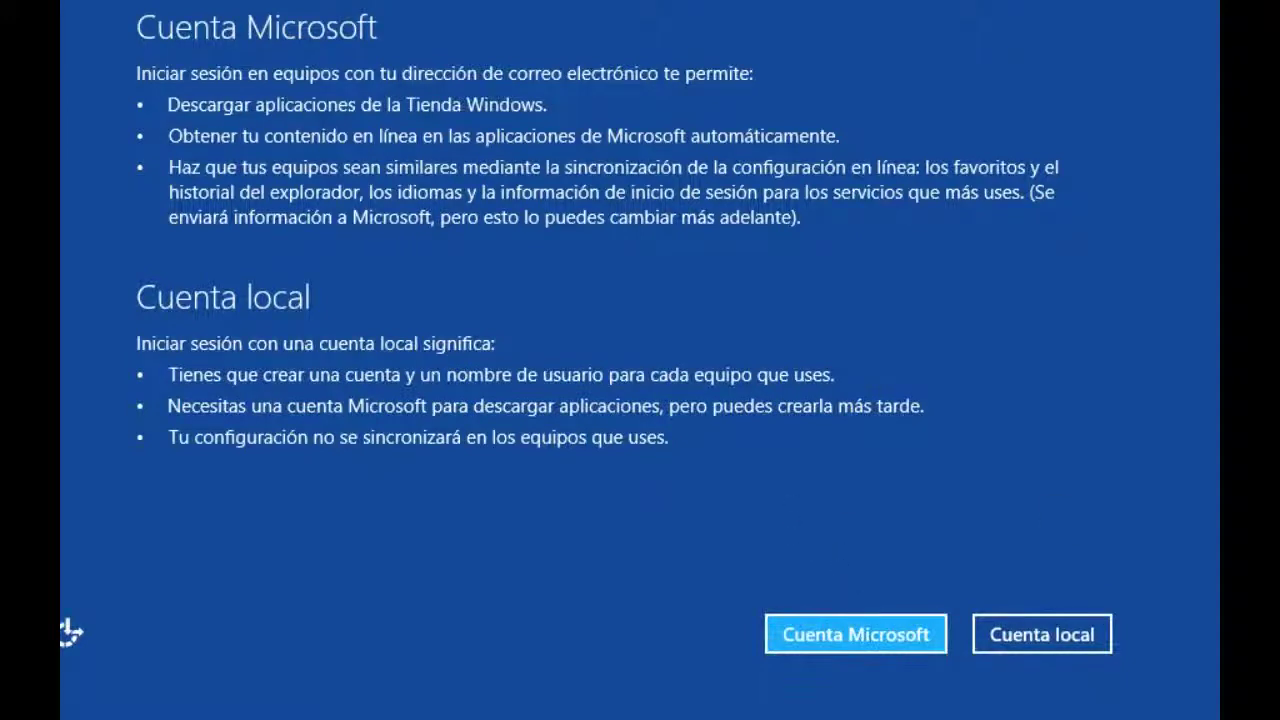
{"action": "scroll", "coordinate": [1209, 591], "scroll_direction": "up", "scroll_amount": 1}
{"action": "scroll", "coordinate": [1209, 591], "scroll_direction": "down", "scroll_amount": 1}
{"action": "left_click", "coordinate": [1096, 633]}
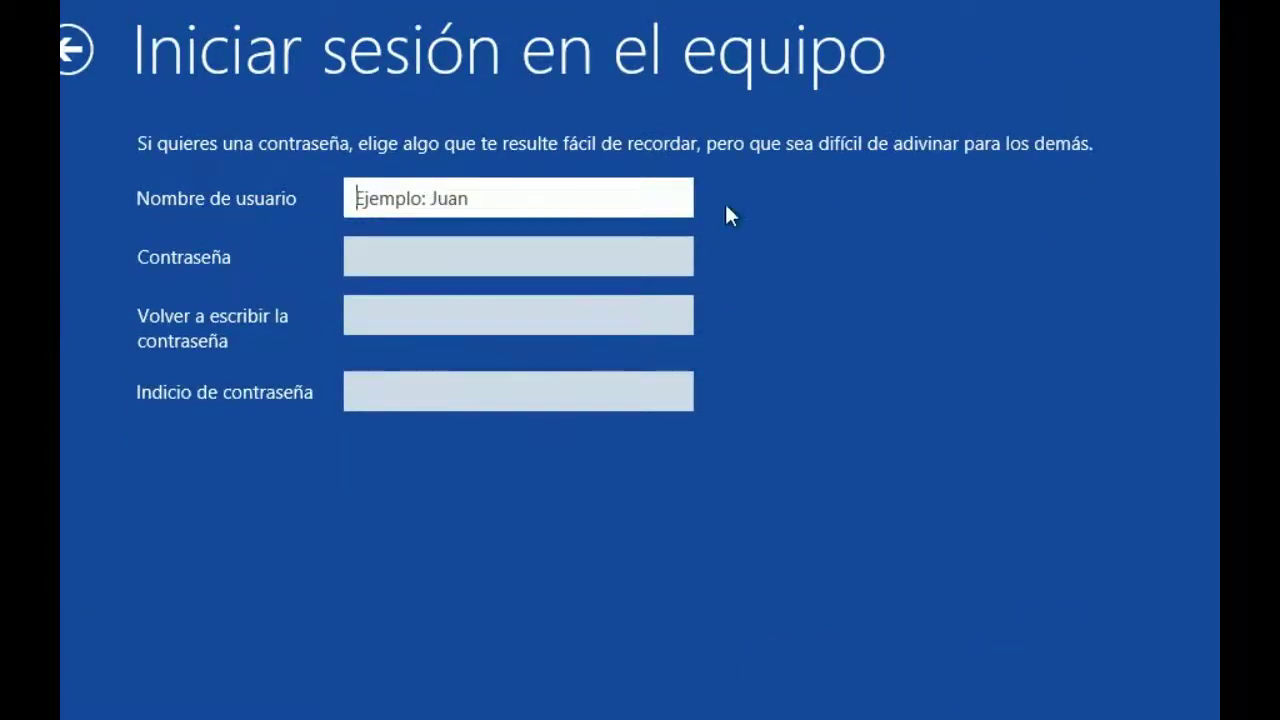
Step: Set the local account's user name to Win8, leave the password and hint fields blank, and finish the account setup
{"action": "type", "text": "Win8"}
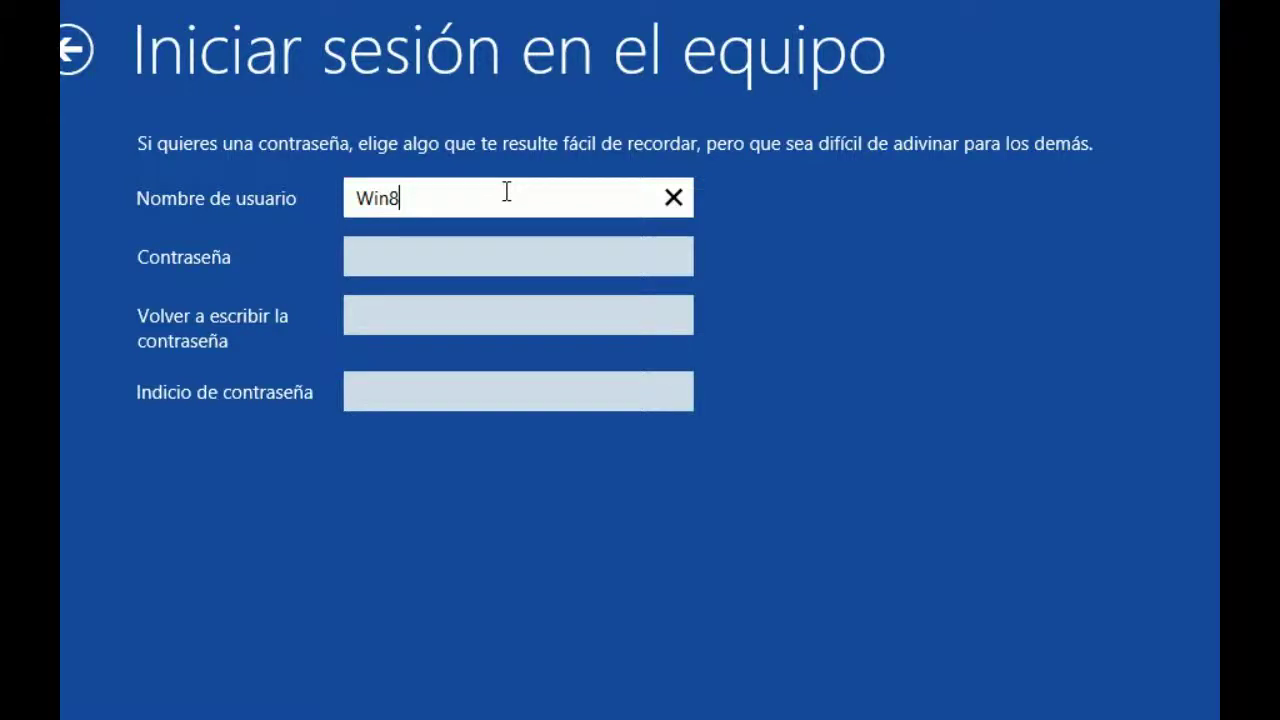
{"action": "key", "text": "Tab"}
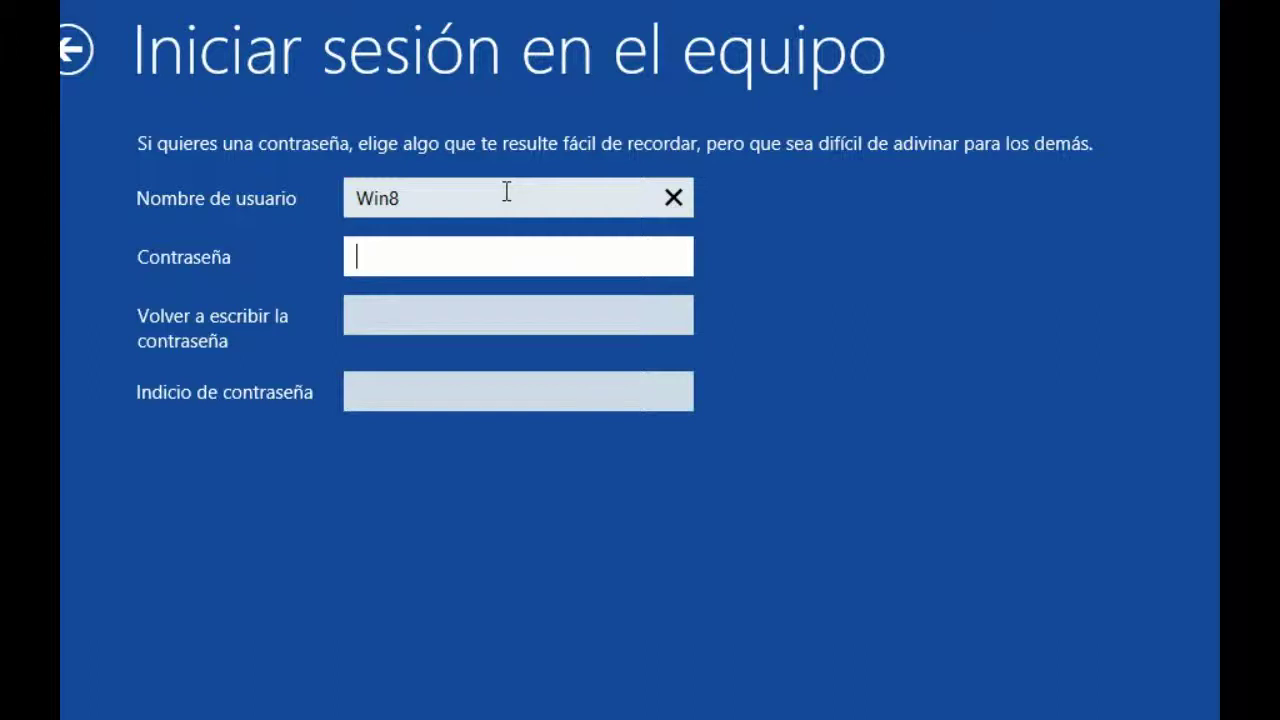
{"action": "key", "text": "Tab"}
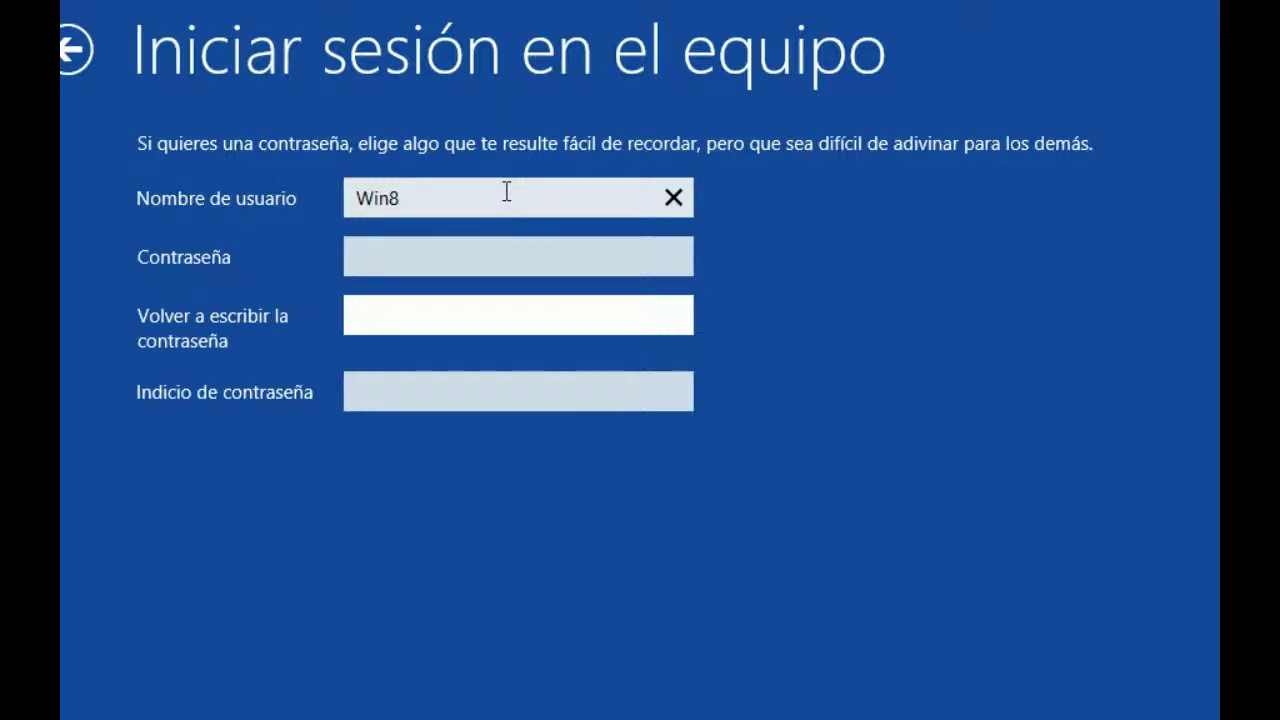
{"action": "key", "text": "Tab"}
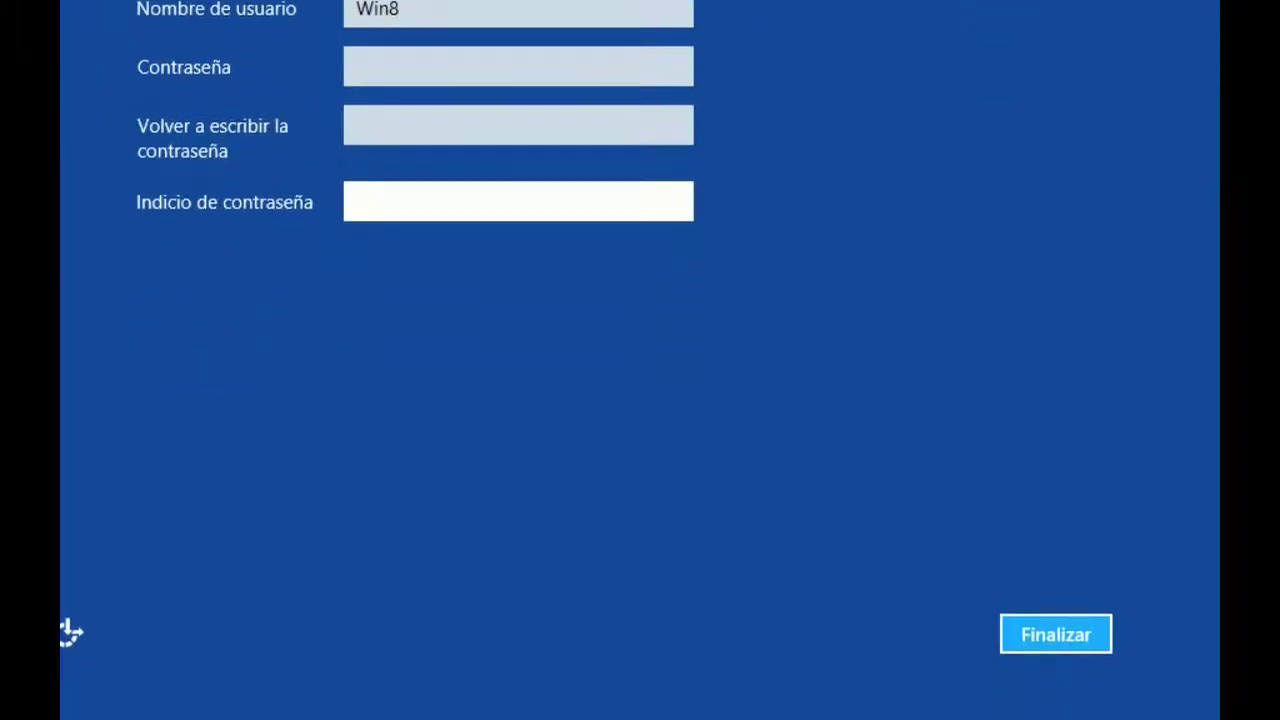
{"action": "left_click", "coordinate": [1076, 634]}
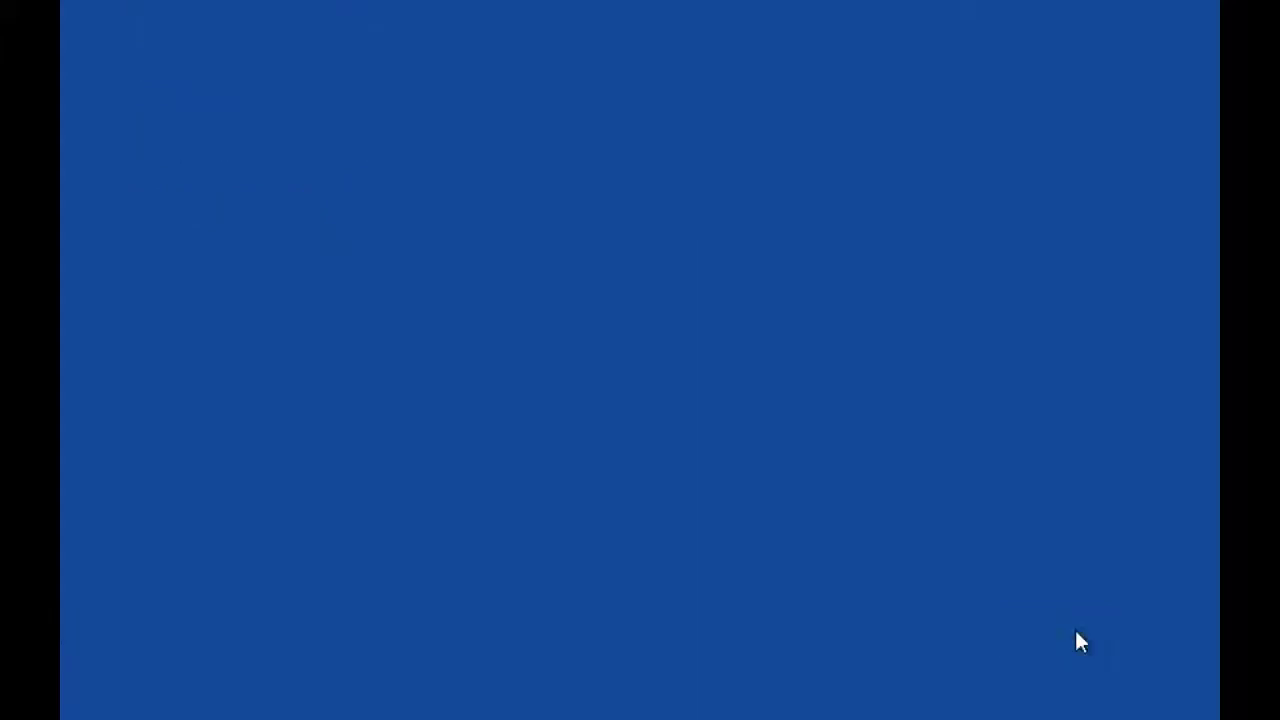